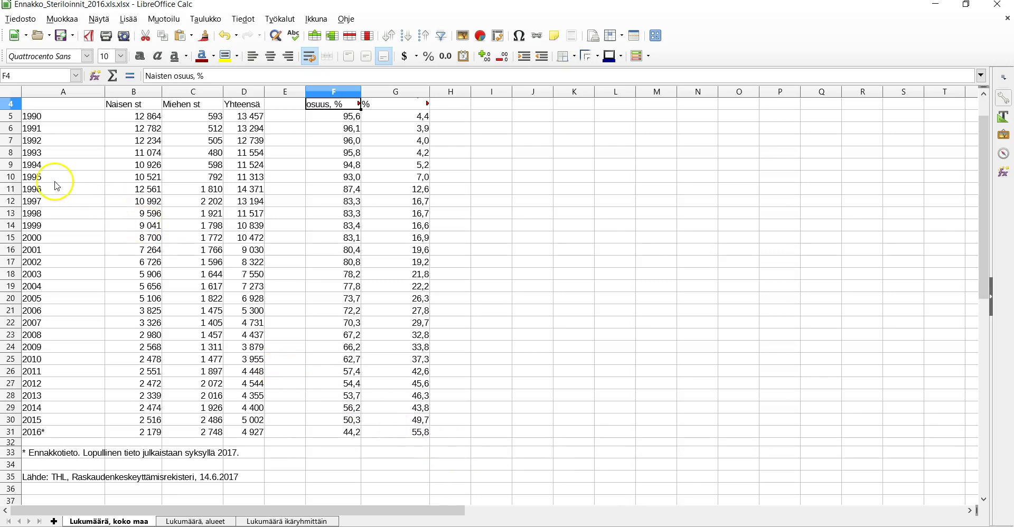
# Examine the rows and columns of the yearly sterilisation table on the Lukumäärä, koko maa sheet.
pyautogui.scroll(1, 79, 203)
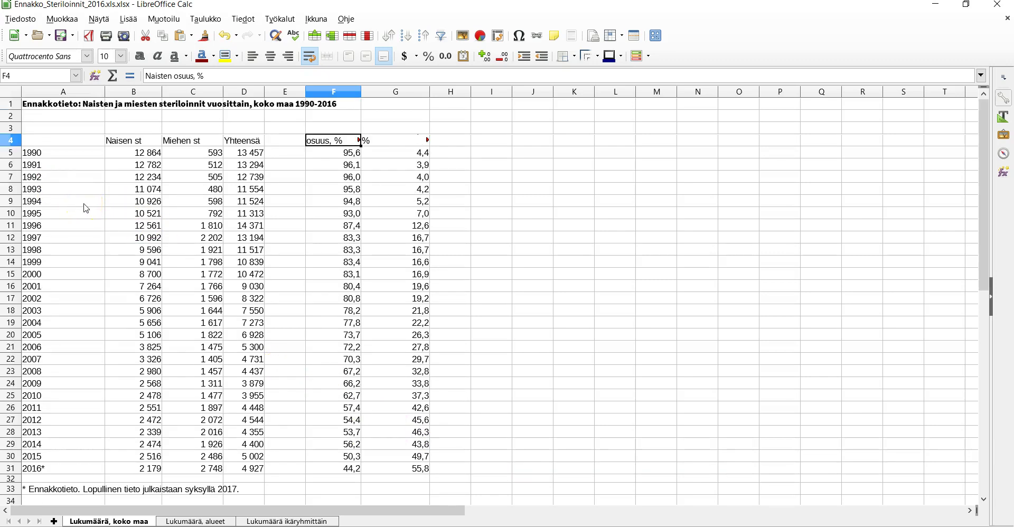
pyautogui.click(10, 116)
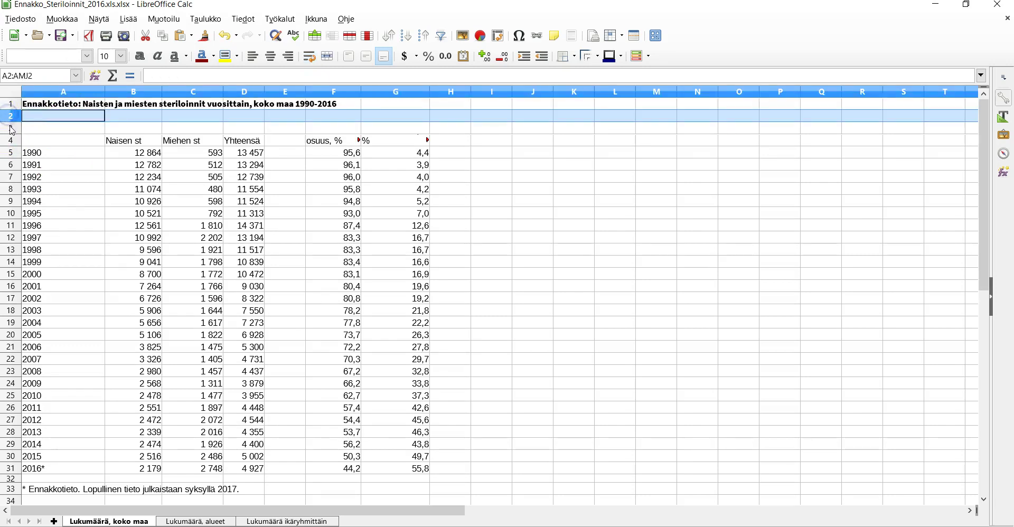
pyautogui.click(10, 128)
pyautogui.click(10, 140)
pyautogui.click(10, 153)
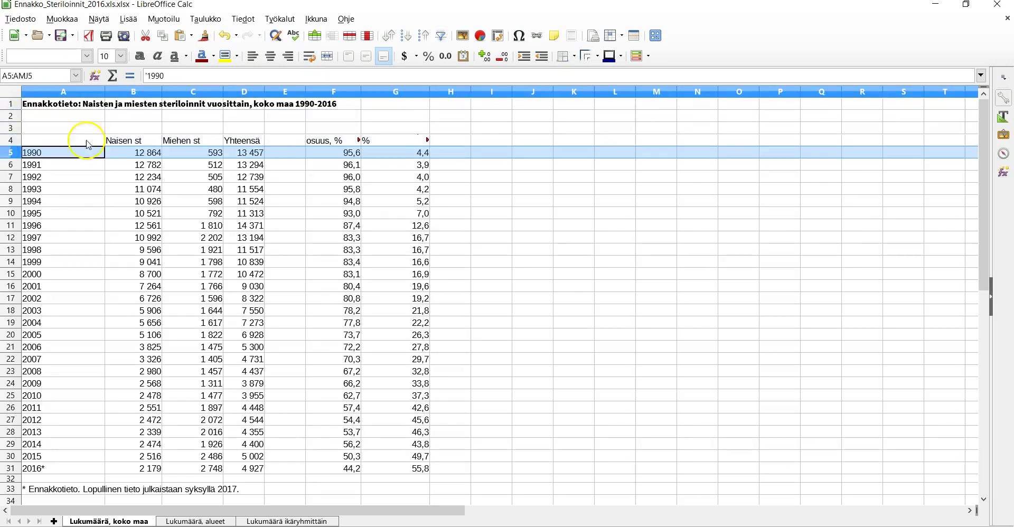
pyautogui.click(193, 92)
pyautogui.click(244, 91)
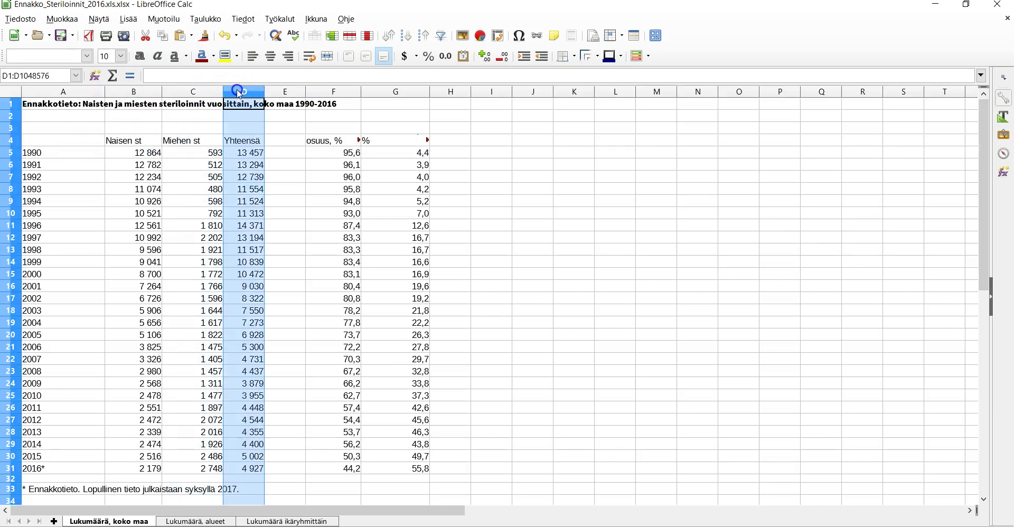
pyautogui.click(278, 92)
pyautogui.click(333, 91)
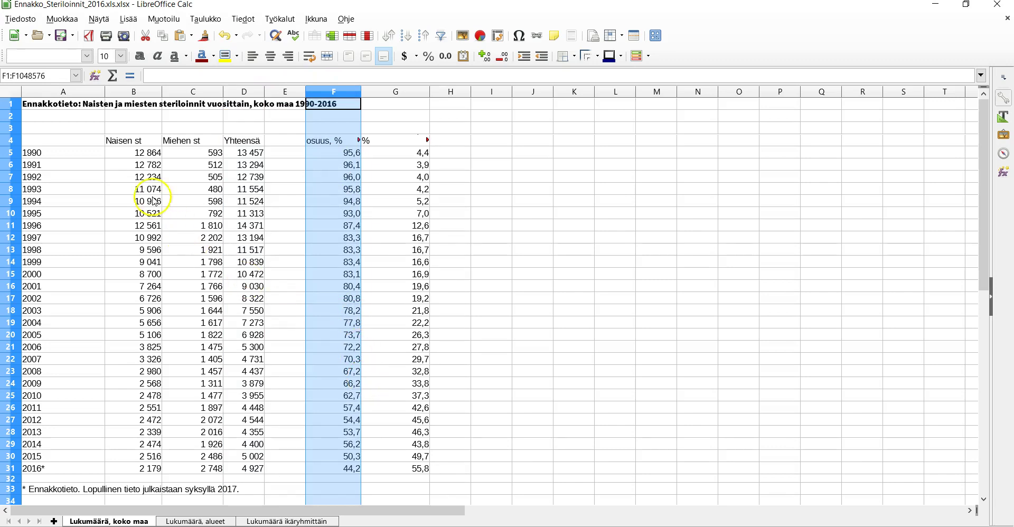
pyautogui.moveTo(75, 142); pyautogui.dragTo(264, 382)
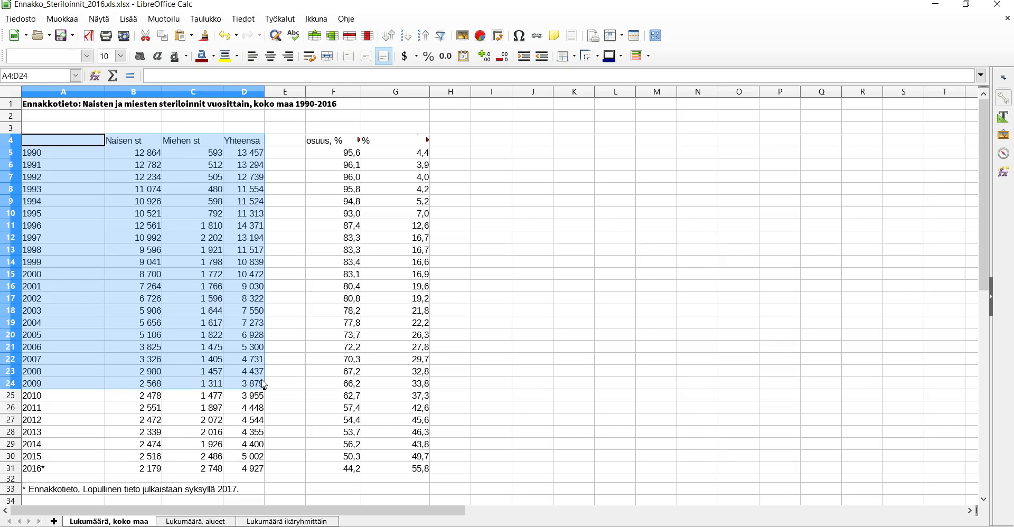
pyautogui.rightClick(210, 309)
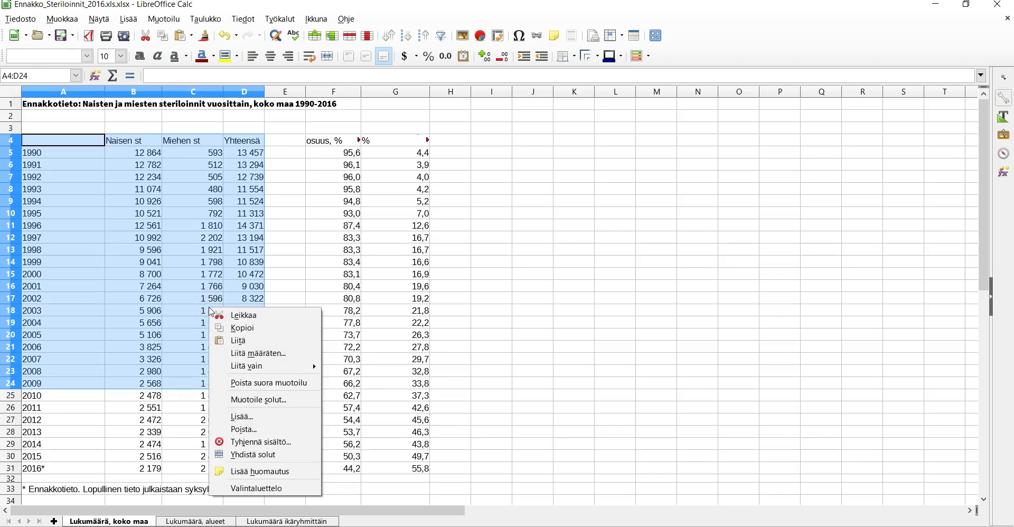
pyautogui.press('Escape')
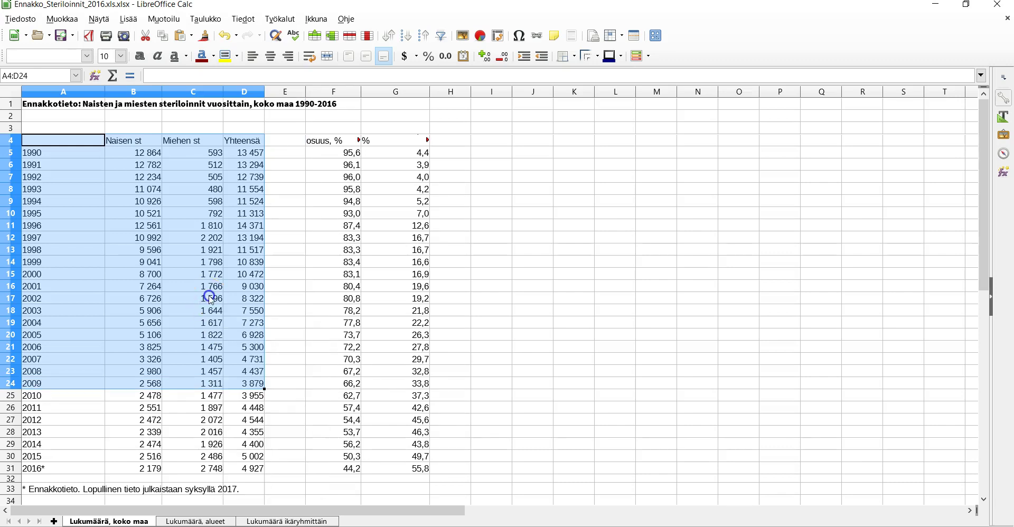
pyautogui.moveTo(64, 141); pyautogui.dragTo(265, 395)
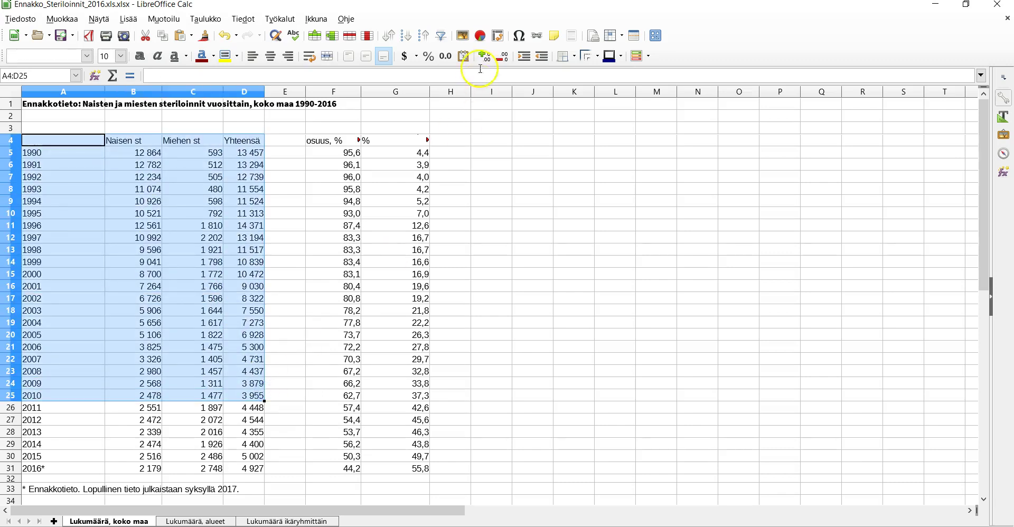
pyautogui.click(482, 37)
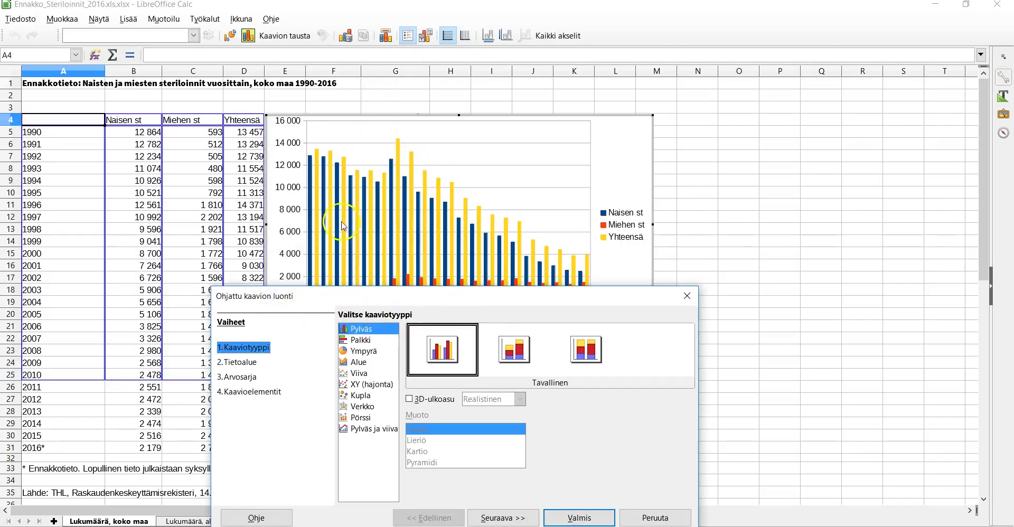
pyautogui.moveTo(400, 295); pyautogui.dragTo(534, 361)
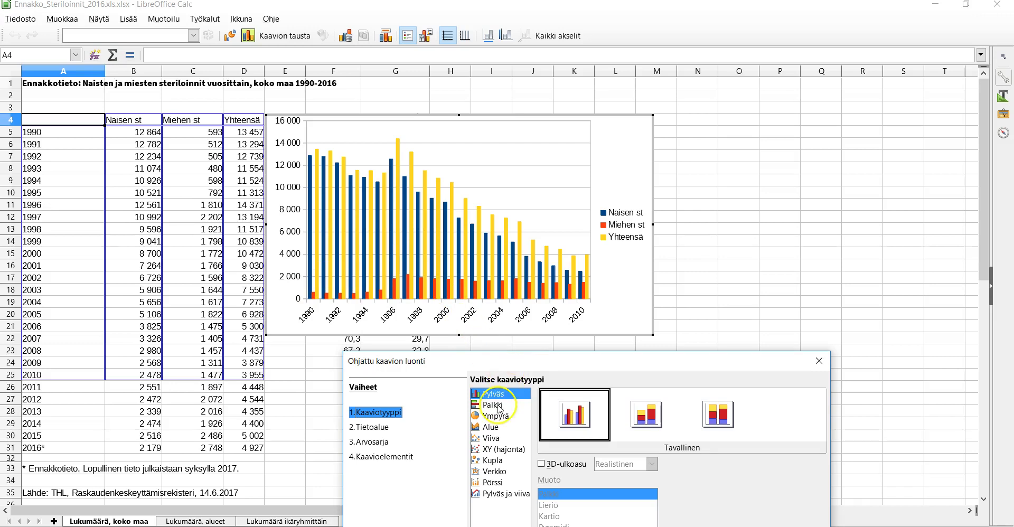
pyautogui.click(539, 365)
pyautogui.moveTo(540, 368); pyautogui.dragTo(682, 148)
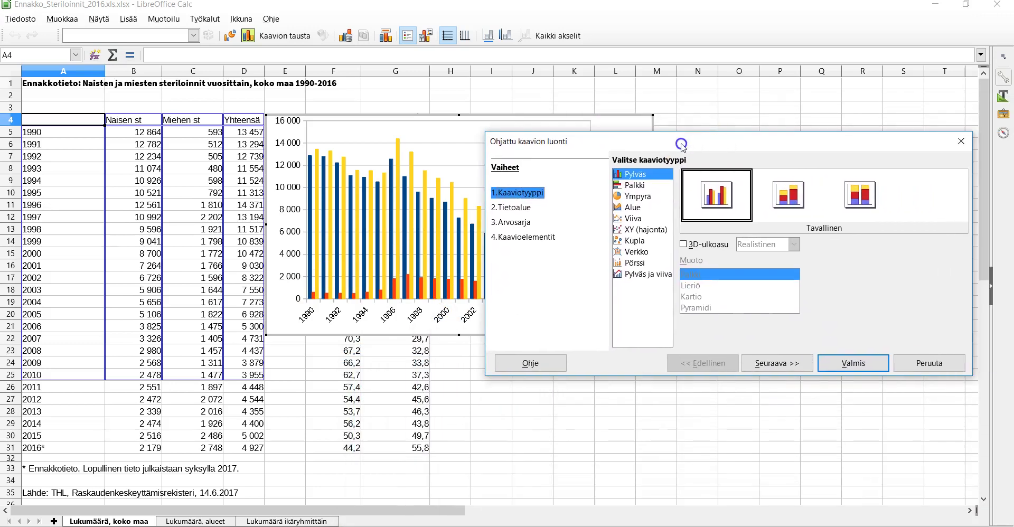
pyautogui.click(644, 217)
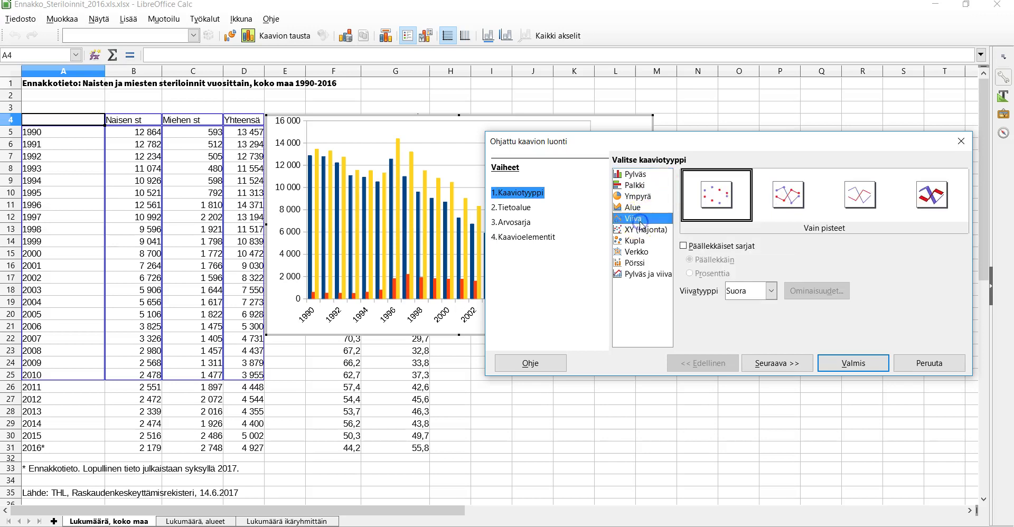
pyautogui.click(798, 202)
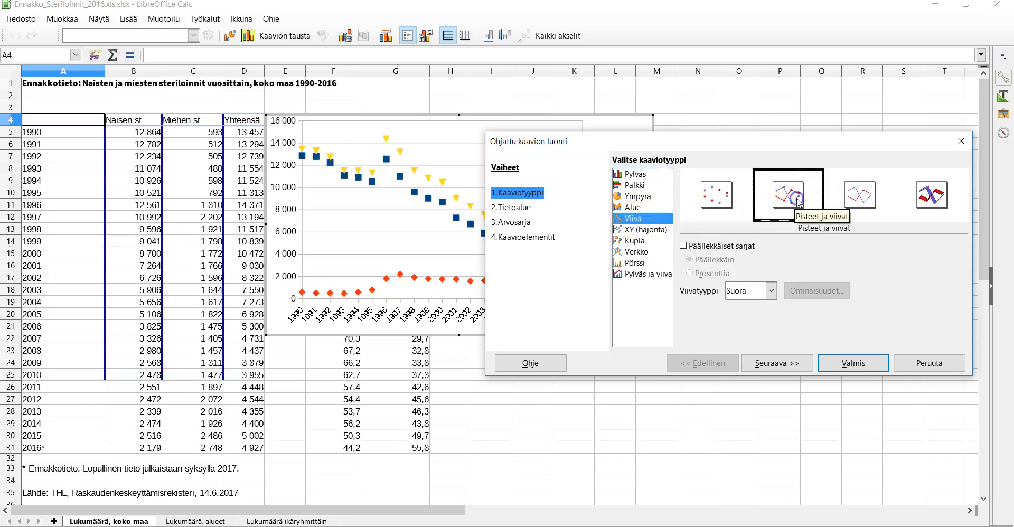
pyautogui.click(850, 201)
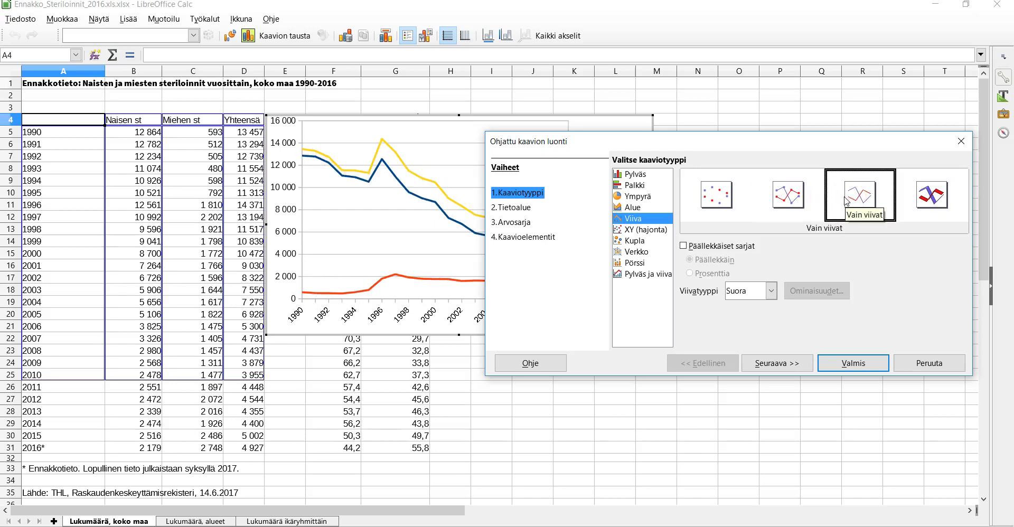
pyautogui.moveTo(605, 143); pyautogui.dragTo(415, 269)
pyautogui.click(776, 269)
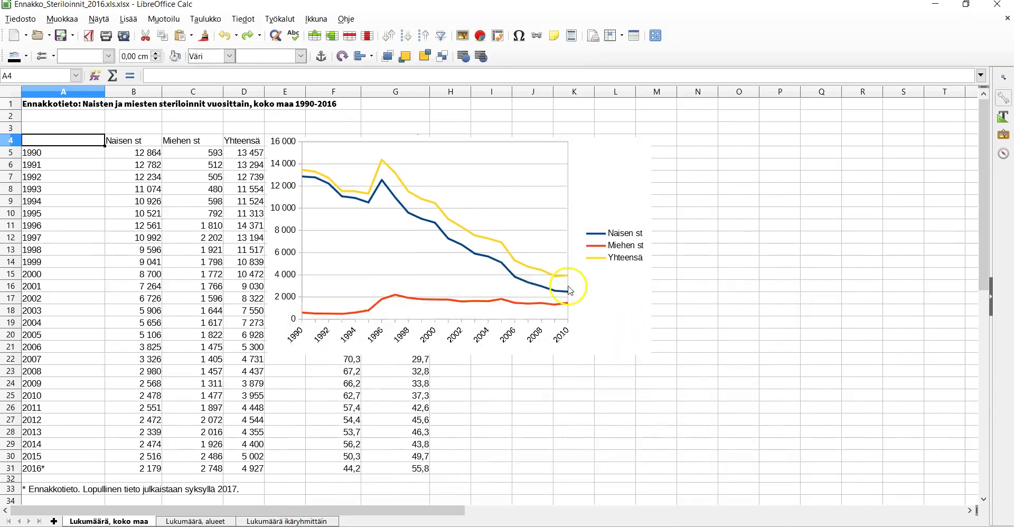
pyautogui.click(576, 285)
pyautogui.click(245, 143)
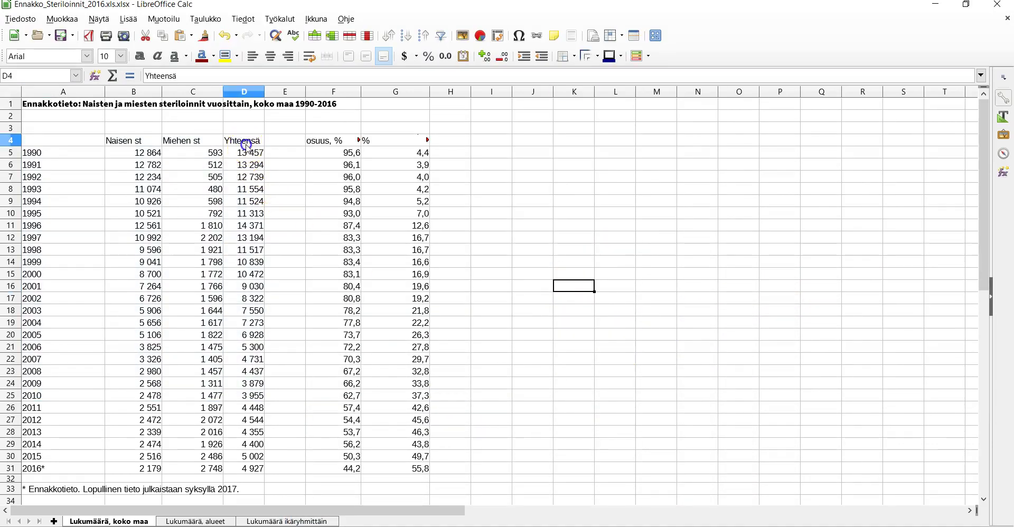
pyautogui.click(246, 164)
pyautogui.moveTo(244, 141); pyautogui.dragTo(254, 366)
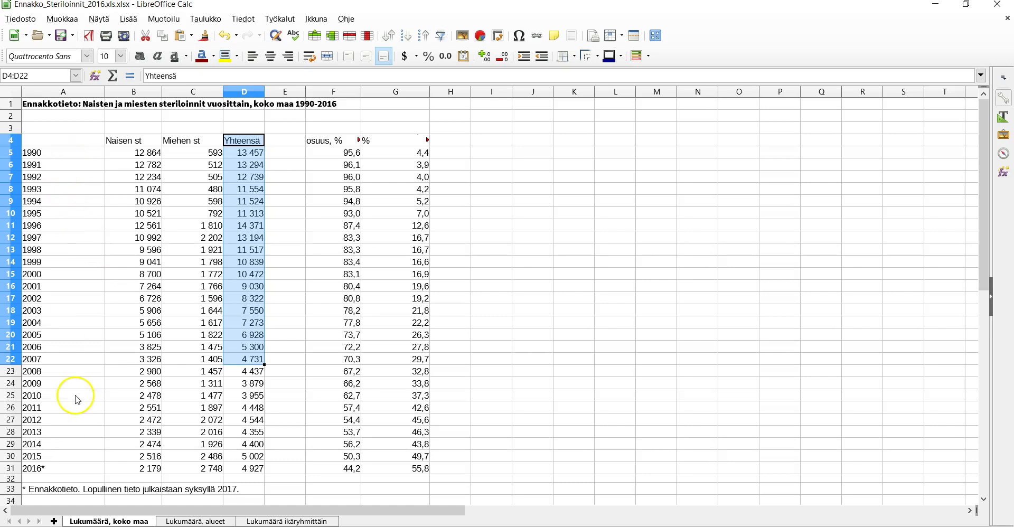
pyautogui.click(212, 363)
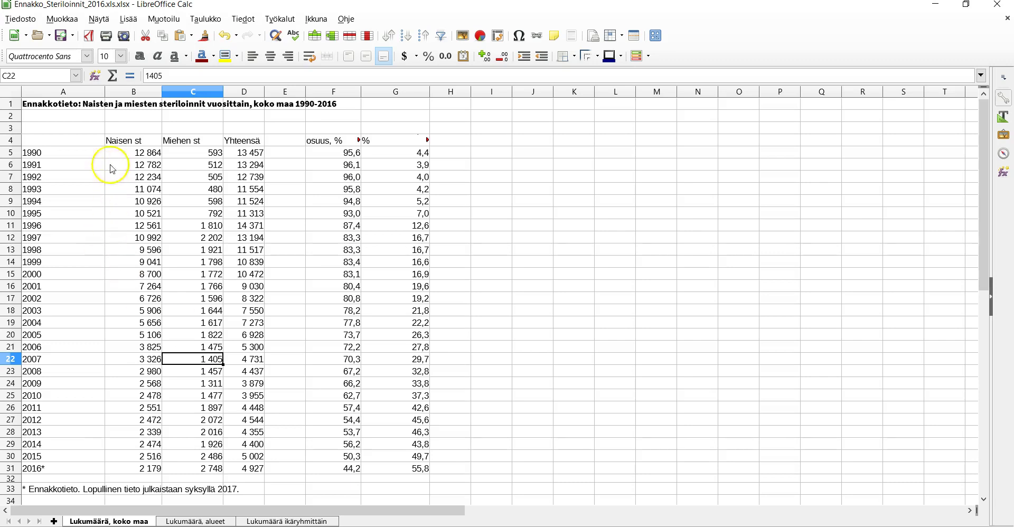
# Start a new chart from cells A4:C23, covering the years with the Naisen st and Miehen st columns.
pyautogui.moveTo(81, 140); pyautogui.dragTo(185, 374)
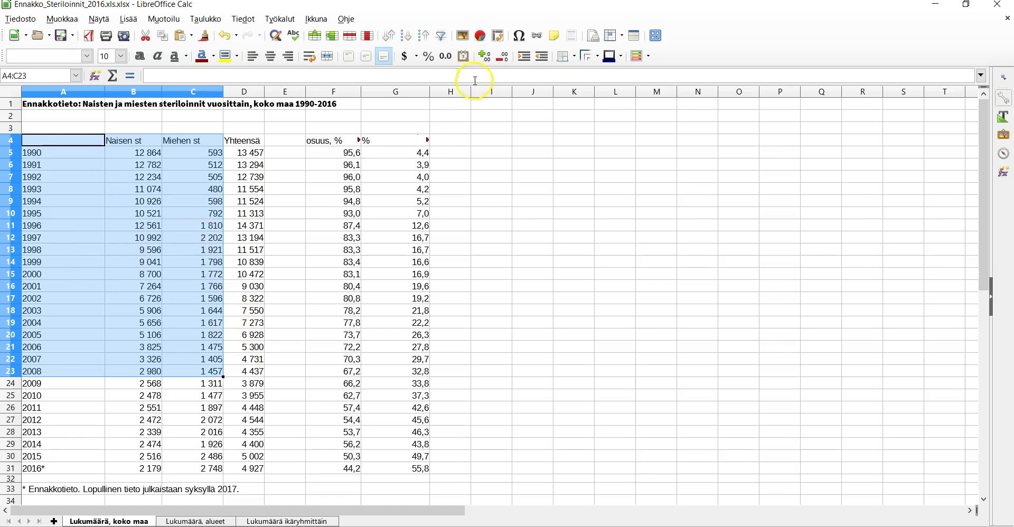
pyautogui.click(482, 36)
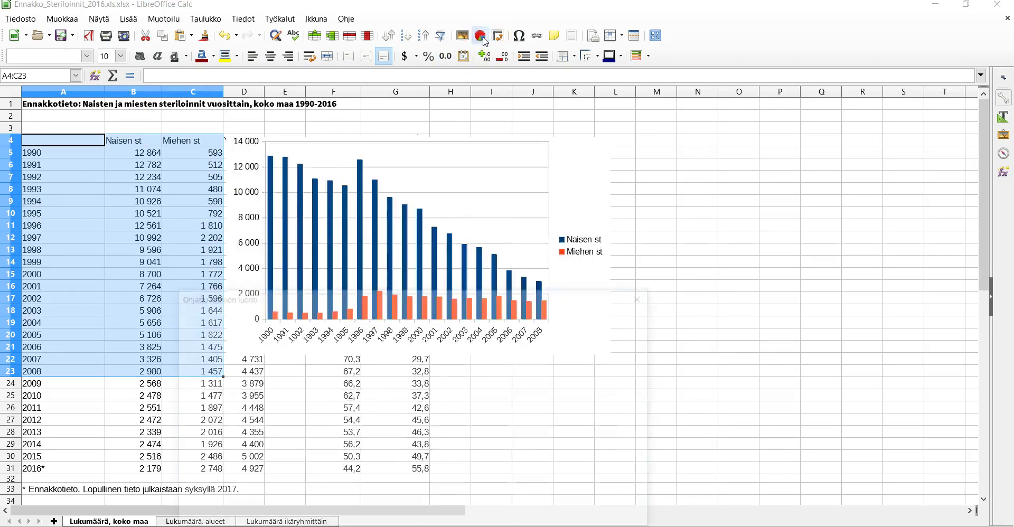
pyautogui.moveTo(502, 294); pyautogui.dragTo(792, 102)
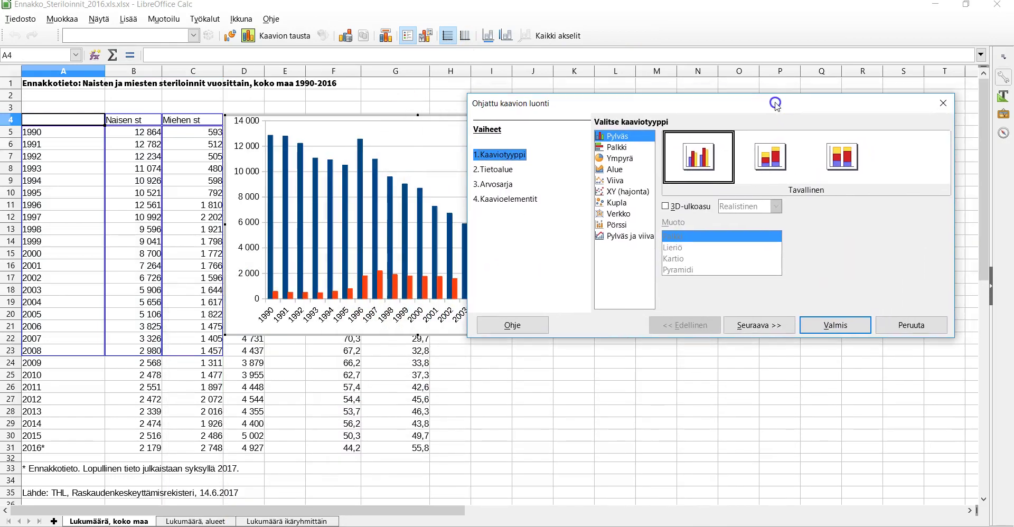
# Set the chart type to Viiva with the Vain viivat variant, keeping the wizard clear of the chart preview.
pyautogui.click(616, 180)
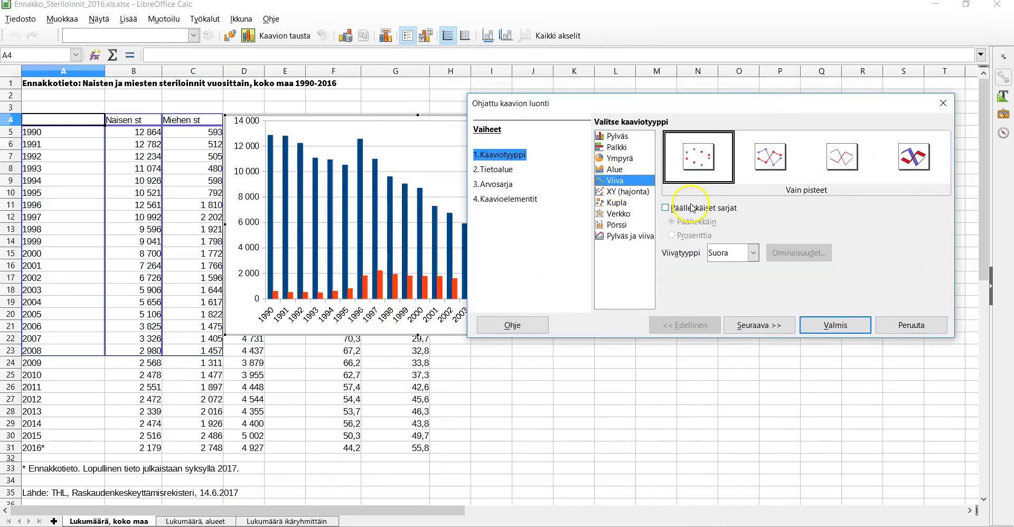
pyautogui.click(781, 167)
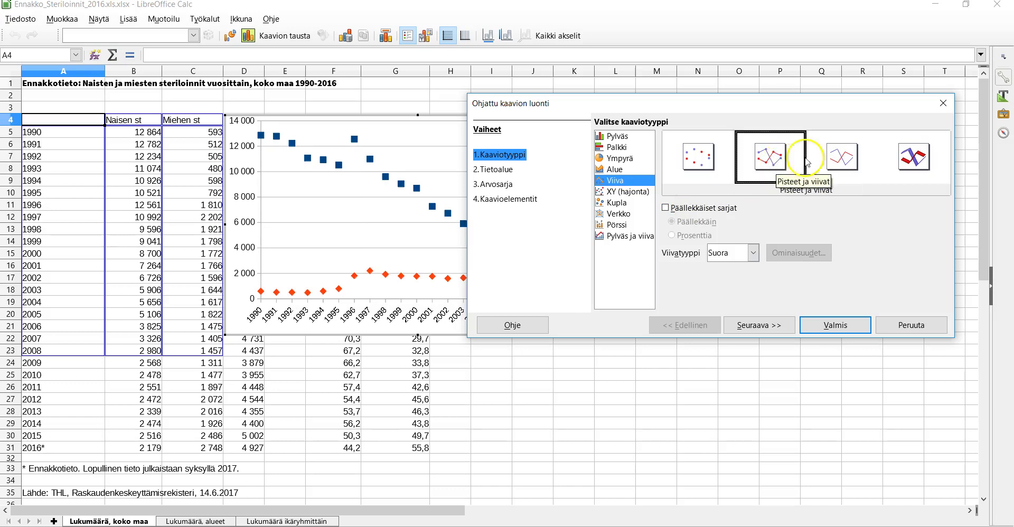
pyautogui.click(845, 158)
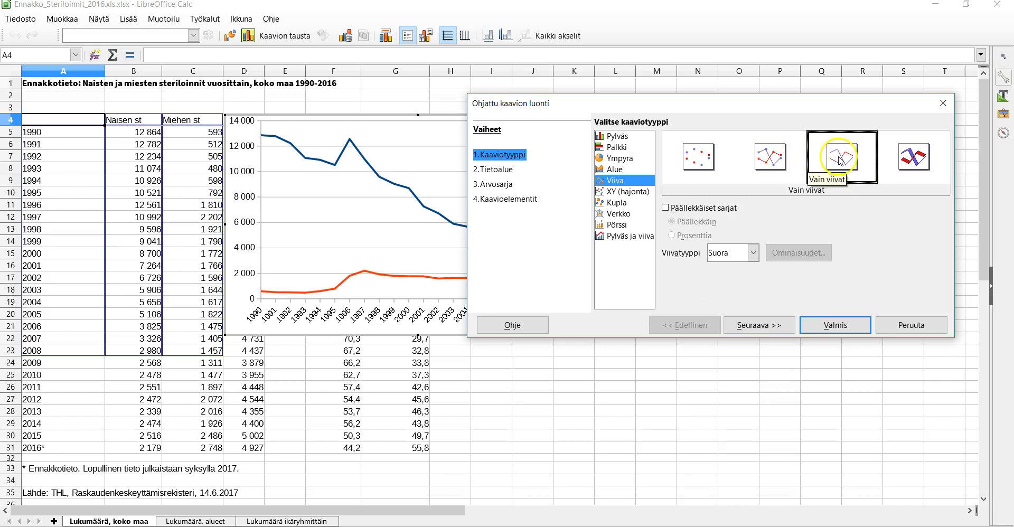
pyautogui.moveTo(723, 116); pyautogui.dragTo(862, 67)
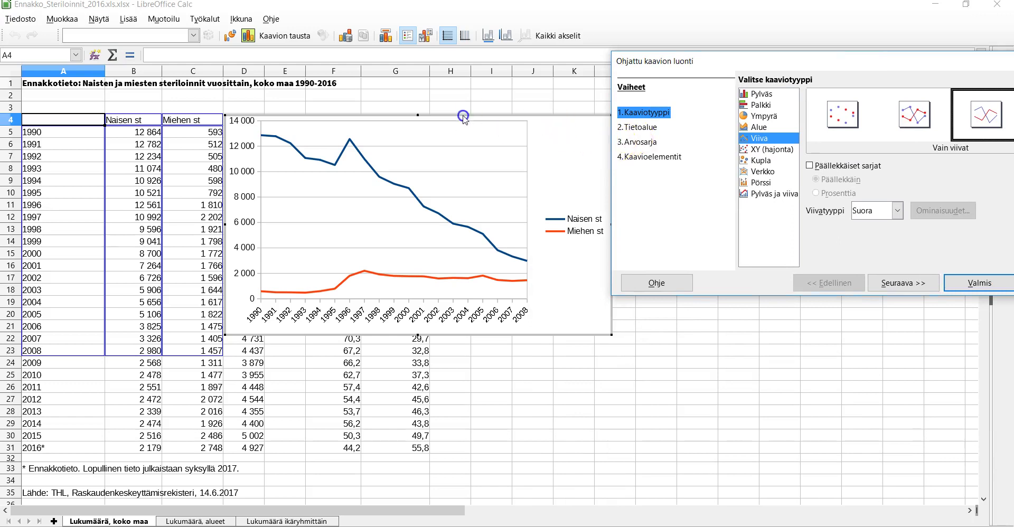
pyautogui.click(421, 115)
pyautogui.moveTo(790, 65); pyautogui.dragTo(415, 361)
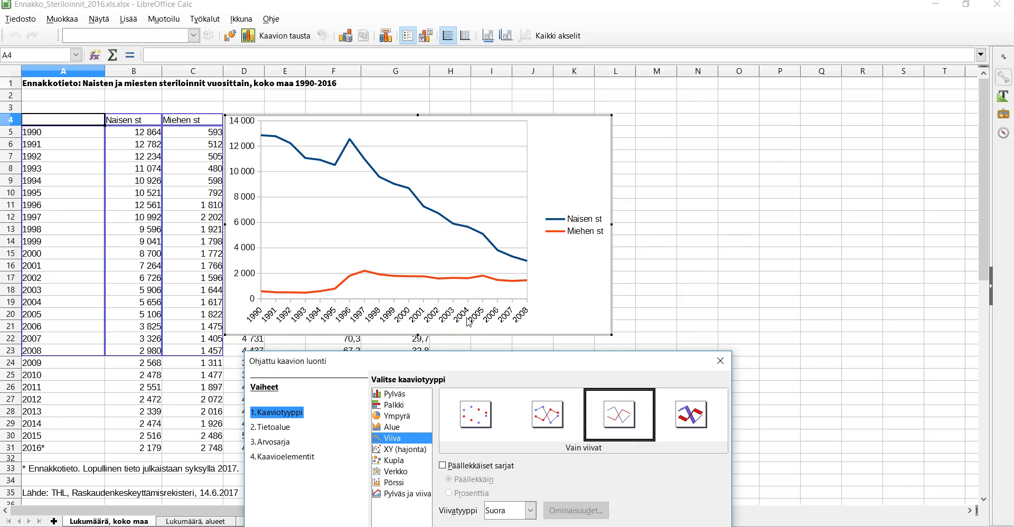
pyautogui.moveTo(477, 362); pyautogui.dragTo(736, 269)
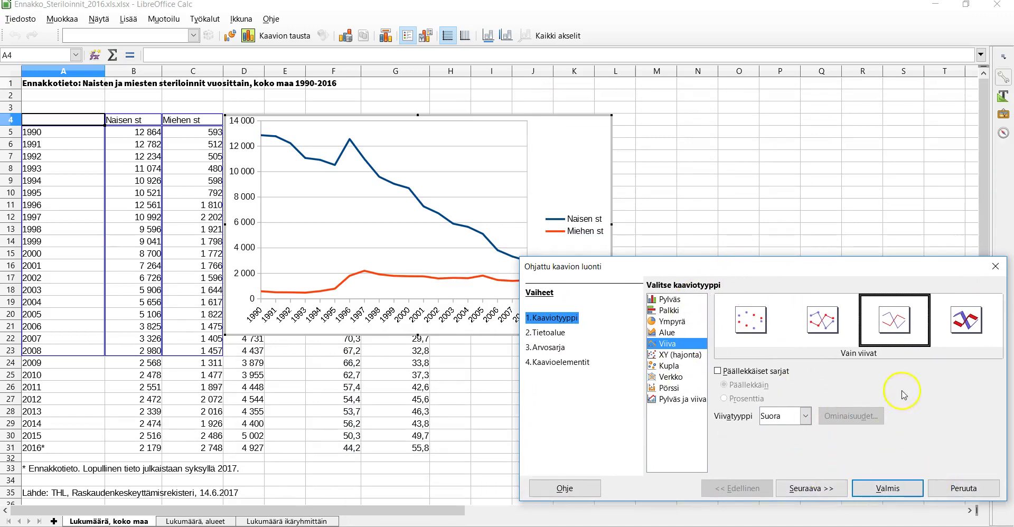
# Accept the data range and data series settings as they are and proceed to the Kaavioelementit stage.
pyautogui.click(814, 488)
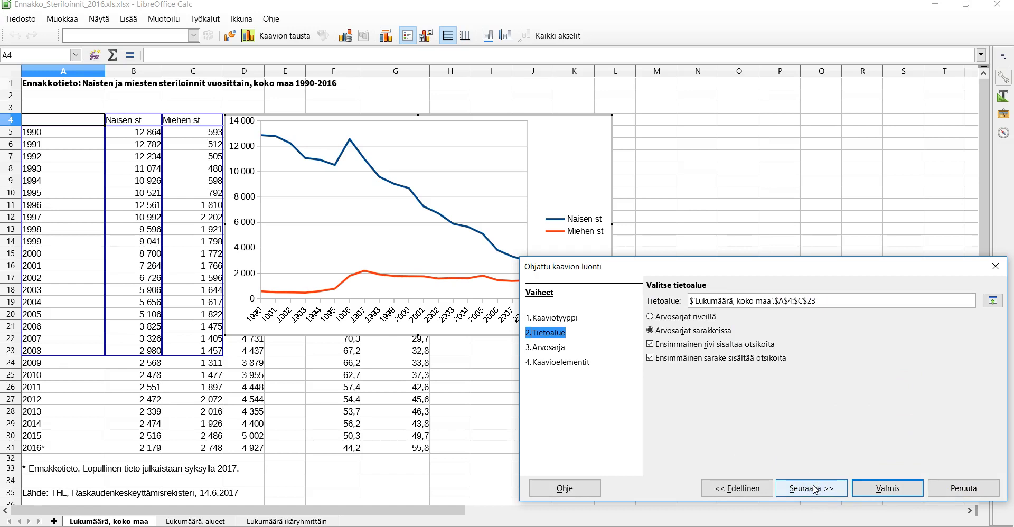
pyautogui.click(816, 489)
pyautogui.click(839, 349)
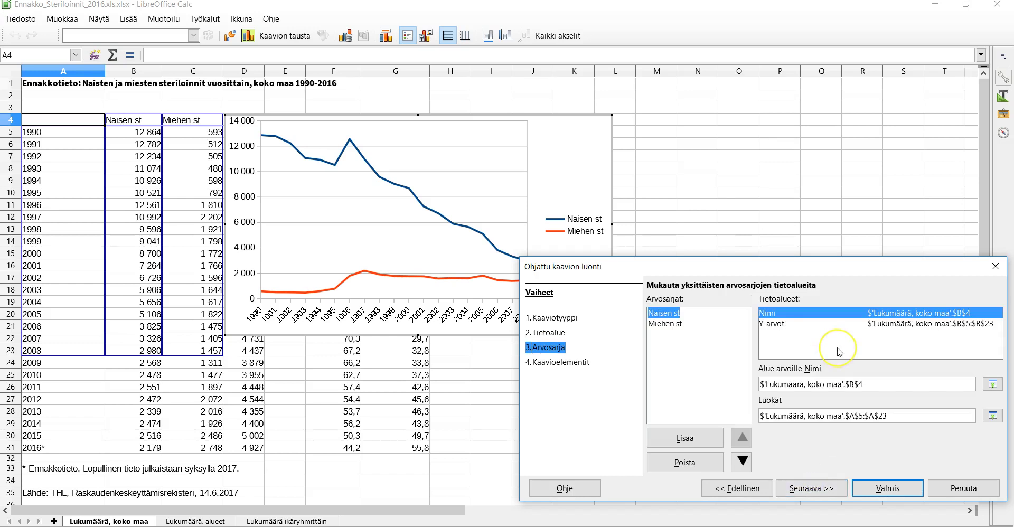
pyautogui.click(776, 318)
pyautogui.click(848, 381)
pyautogui.click(816, 491)
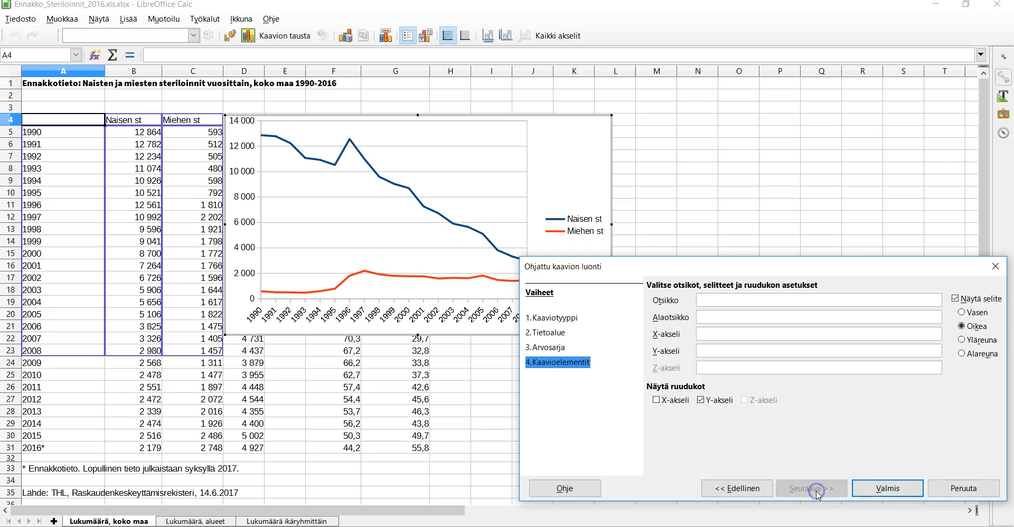
# Title the chart "Sterilointien lukumäärä Suomessa vuosina 1990-2008" and label its X axis "Vuosi".
pyautogui.click(735, 305)
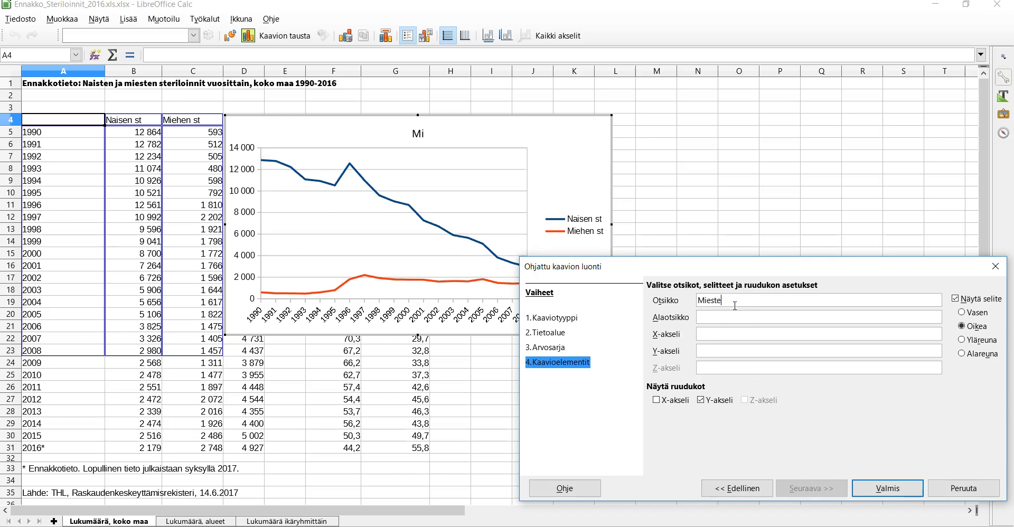
pyautogui.press('BackSpace')
pyautogui.press('BackSpace')
pyautogui.press('BackSpace')
pyautogui.press('BackSpace')
pyautogui.press('BackSpace')
pyautogui.press('BackSpace')
pyautogui.write('Sterilointien lukum')
pyautogui.press('BackSpace')
pyautogui.press('BackSpace')
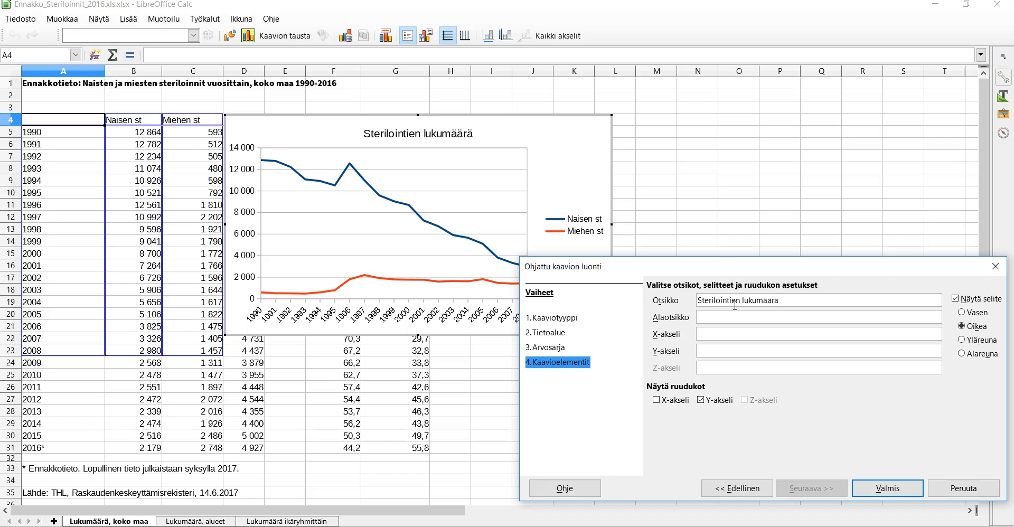
pyautogui.write('messa vuosina 1990-2008')
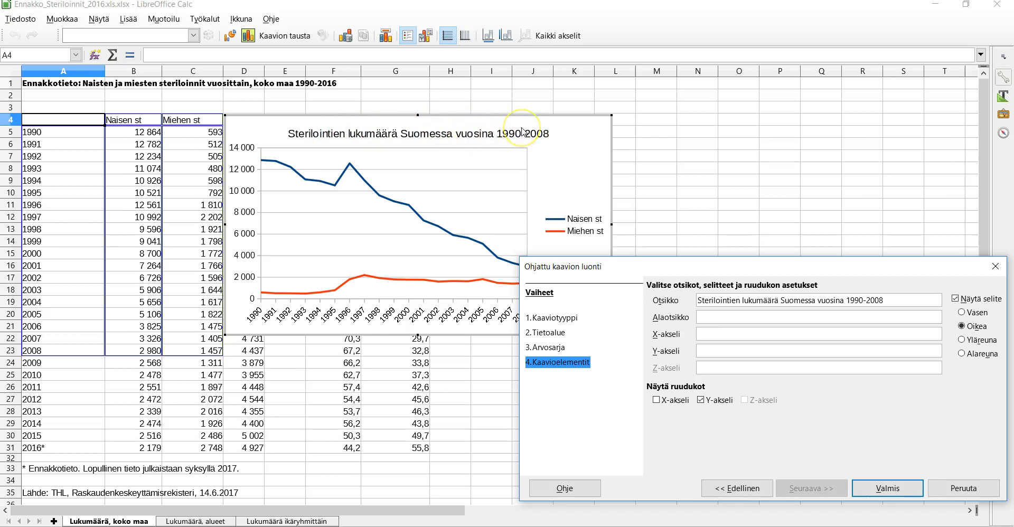
pyautogui.click(709, 332)
pyautogui.write('Vuosi')
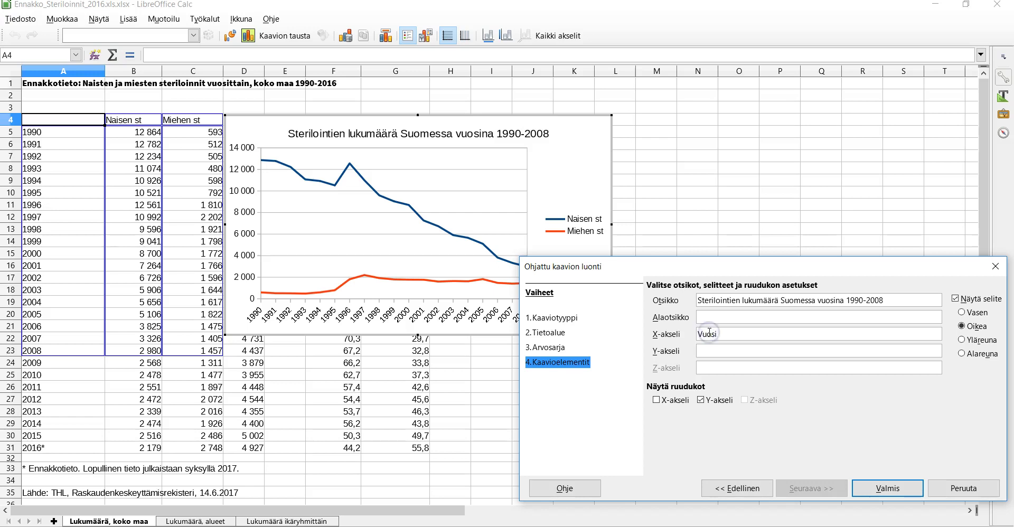
# Change the chart's X axis label to "Aika" and label the Y axis "Määrä (kpl)".
pyautogui.doubleClick(710, 332)
pyautogui.write('Ai')
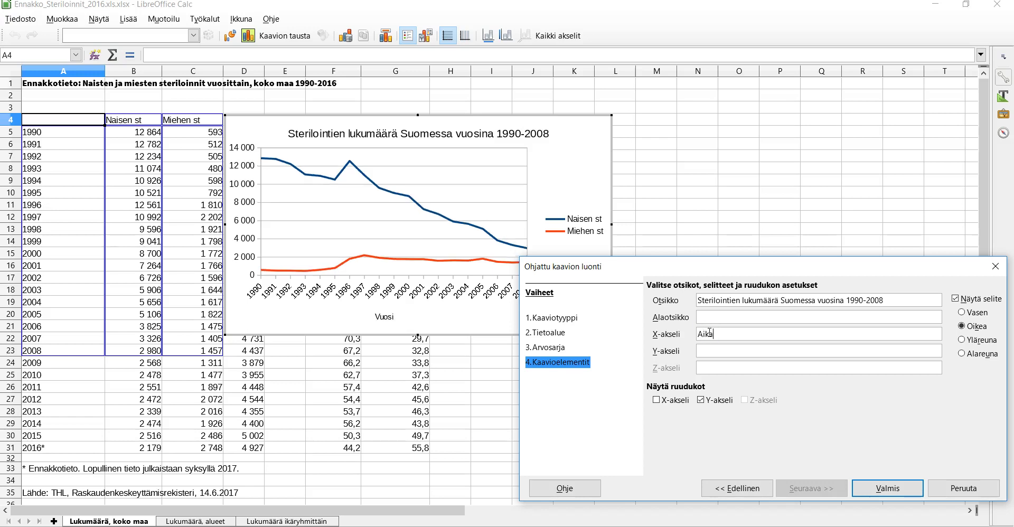
pyautogui.write('ka')
pyautogui.click(720, 351)
pyautogui.write('St')
pyautogui.write('Määr')
pyautogui.write('ä (kpl')
pyautogui.click(724, 442)
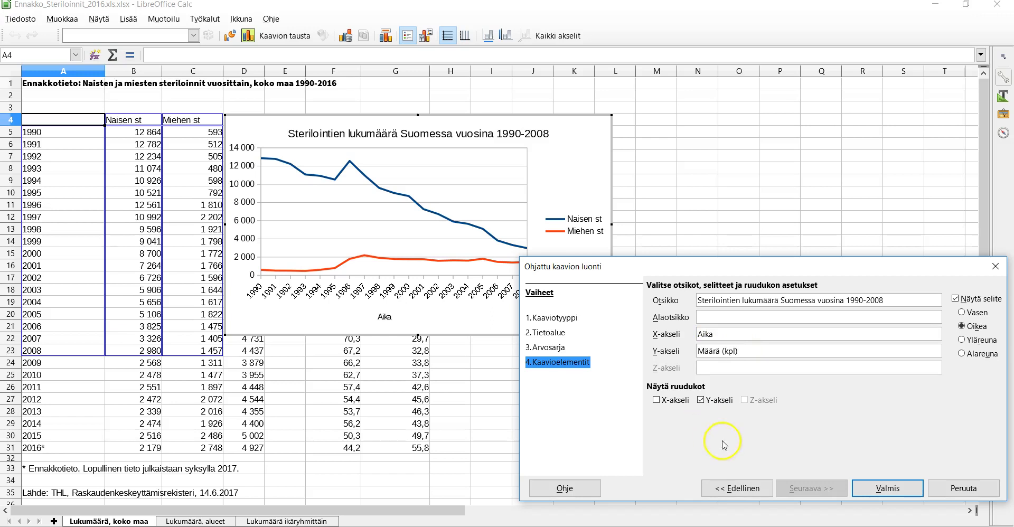
# Compare the gridline options, keep only the Y-akseli gridlines, and finish creating the chart.
pyautogui.click(674, 402)
pyautogui.click(674, 403)
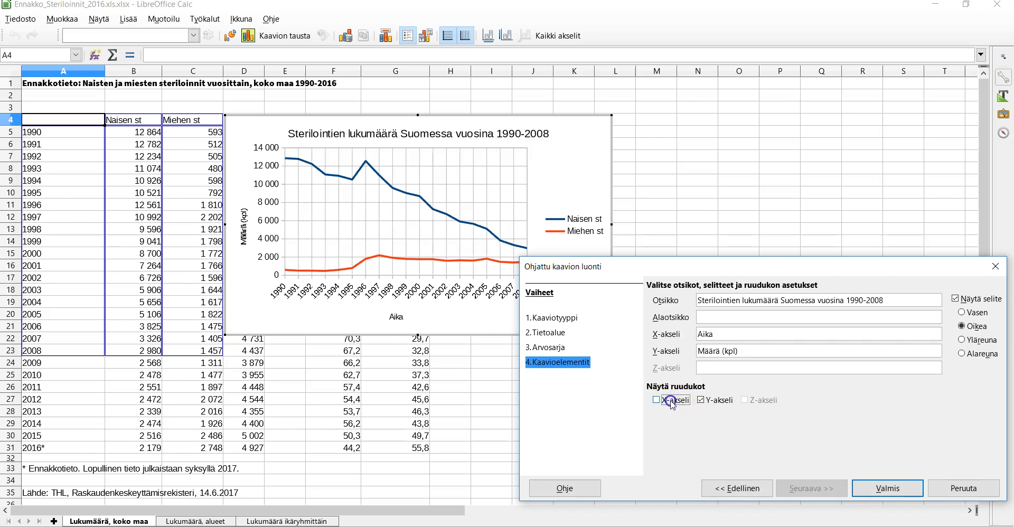
pyautogui.click(717, 404)
pyautogui.click(706, 406)
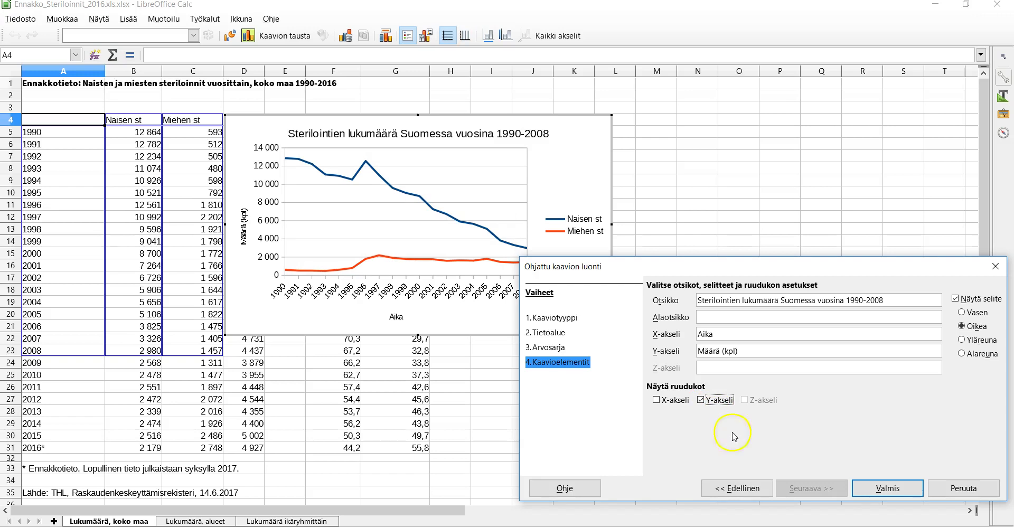
pyautogui.click(890, 488)
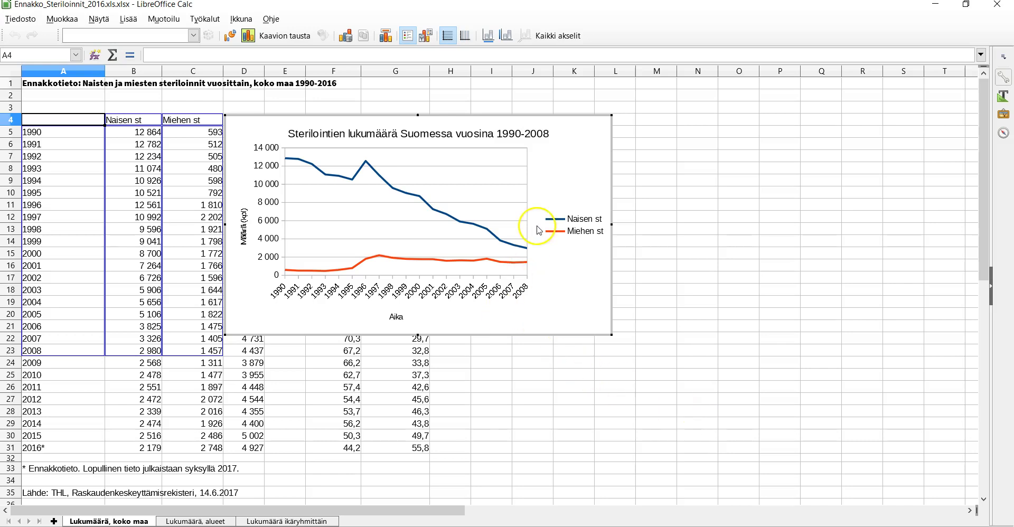
# Enlarge the chart and stagger its X-axis year labels with the Lomita parittomat arrangement.
pyautogui.moveTo(613, 337); pyautogui.dragTo(719, 401)
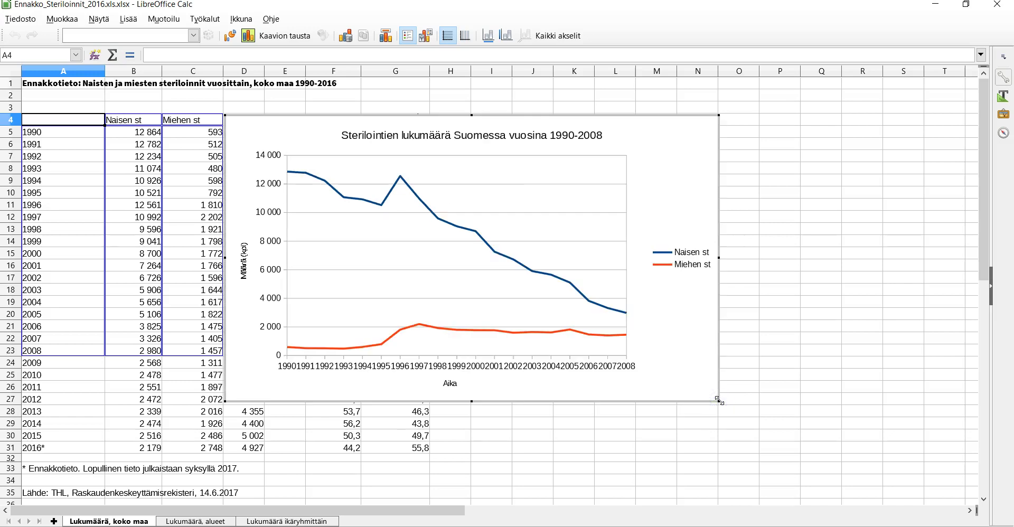
pyautogui.doubleClick(602, 372)
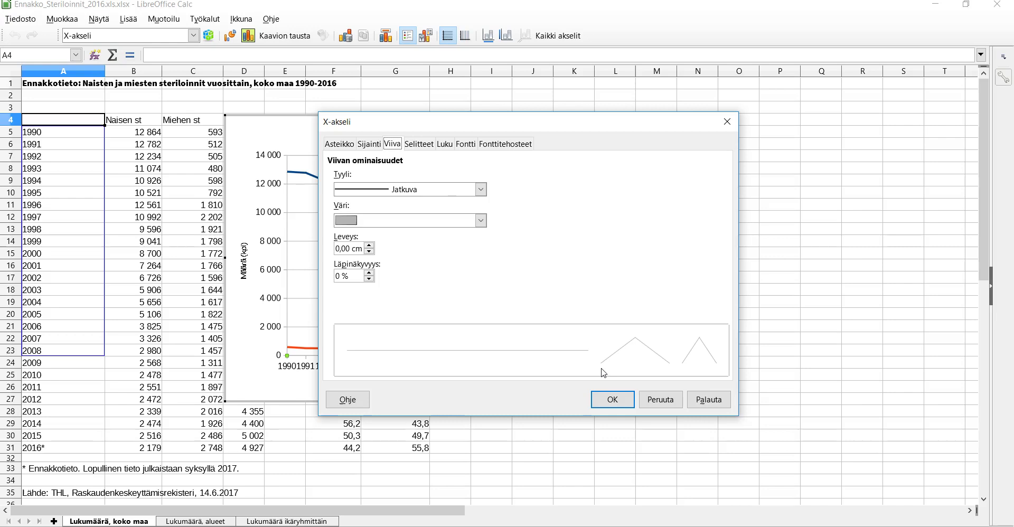
pyautogui.click(419, 143)
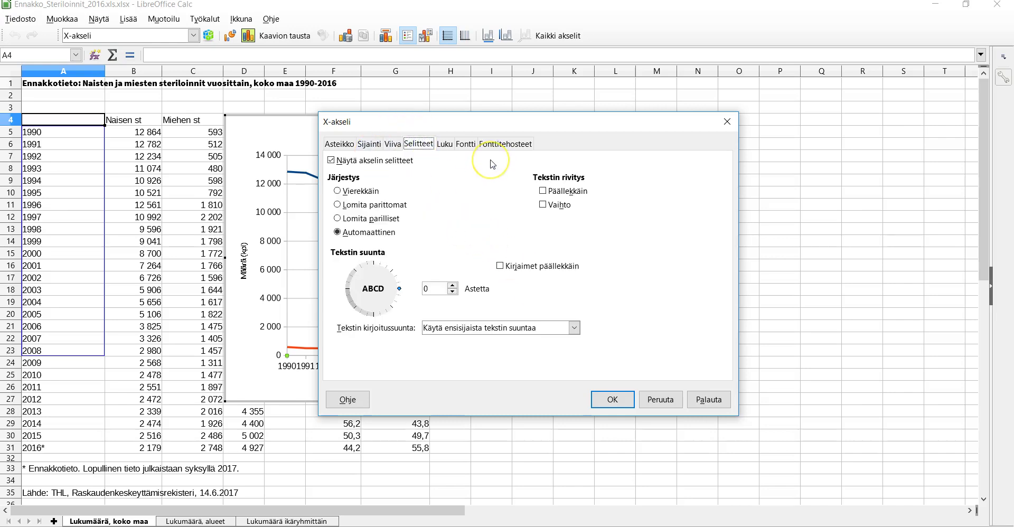
pyautogui.click(391, 205)
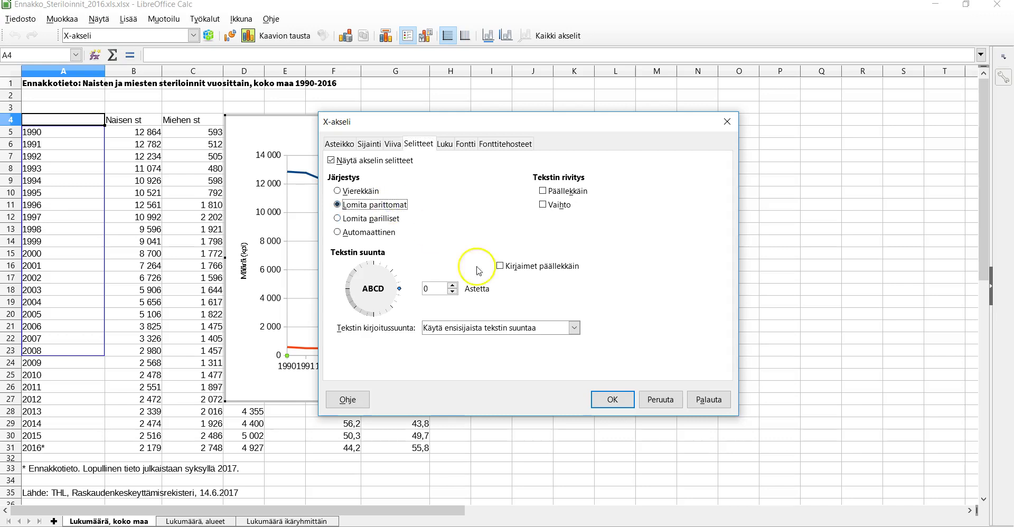
pyautogui.click(612, 399)
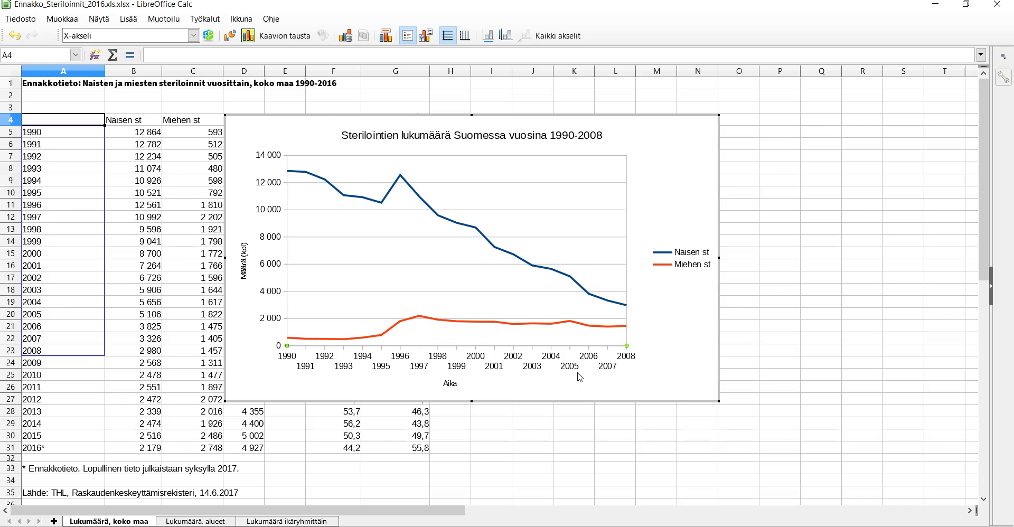
# Enlarge the line chart further and move it beside the data so the Naisen st, Miehen st and Yhteensä columns are uncovered.
pyautogui.click(692, 364)
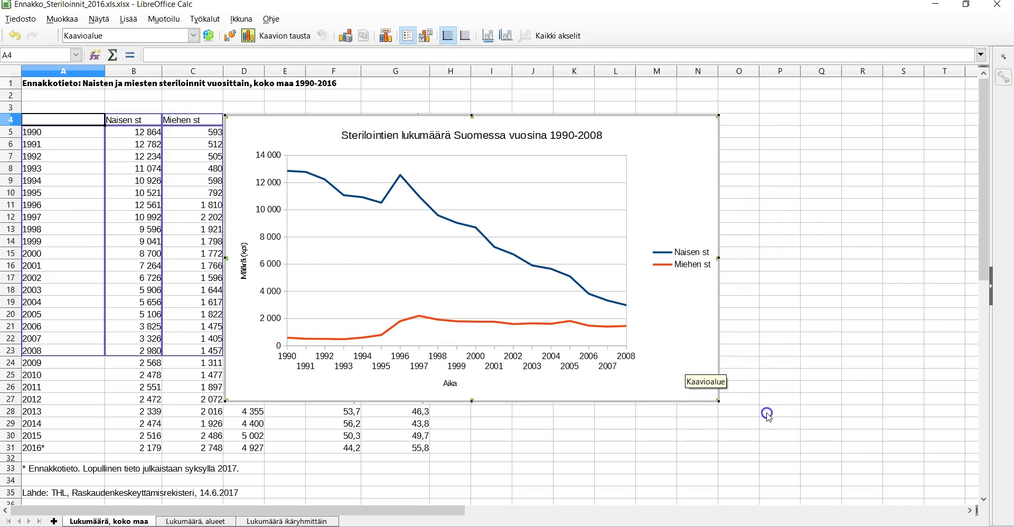
pyautogui.moveTo(718, 401); pyautogui.dragTo(831, 447)
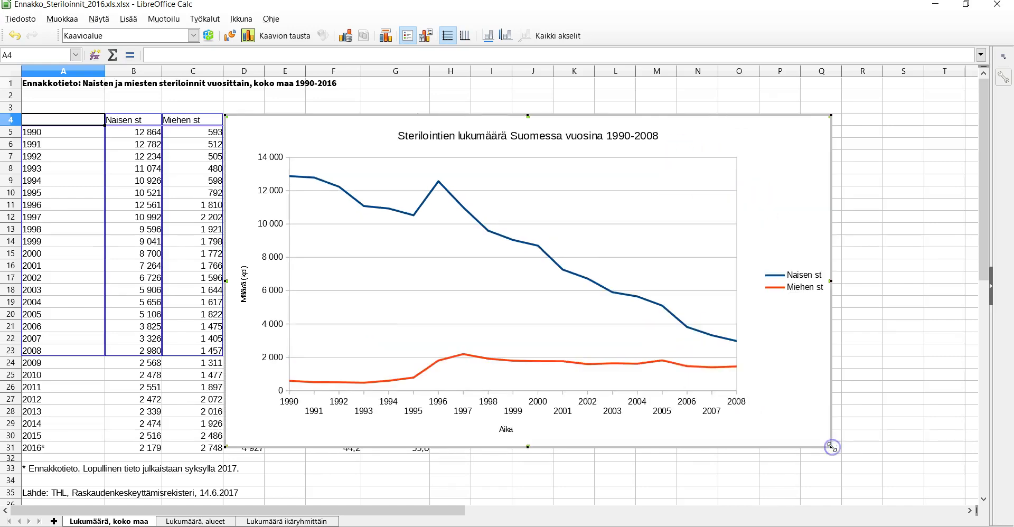
pyautogui.click(814, 480)
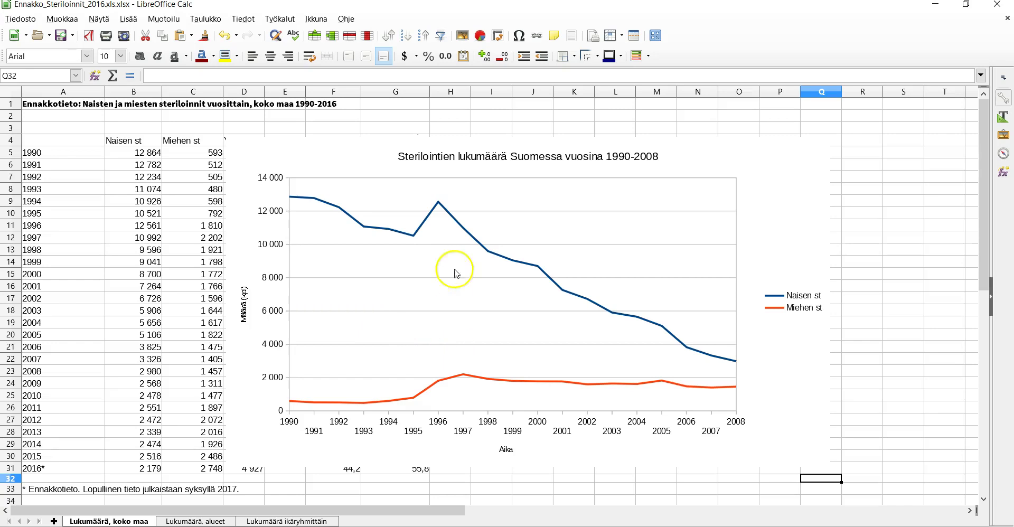
pyautogui.moveTo(316, 147)
pyautogui.mouseDown()
pyautogui.moveTo(531, 148)
pyautogui.moveTo(495, 133)
pyautogui.mouseUp()
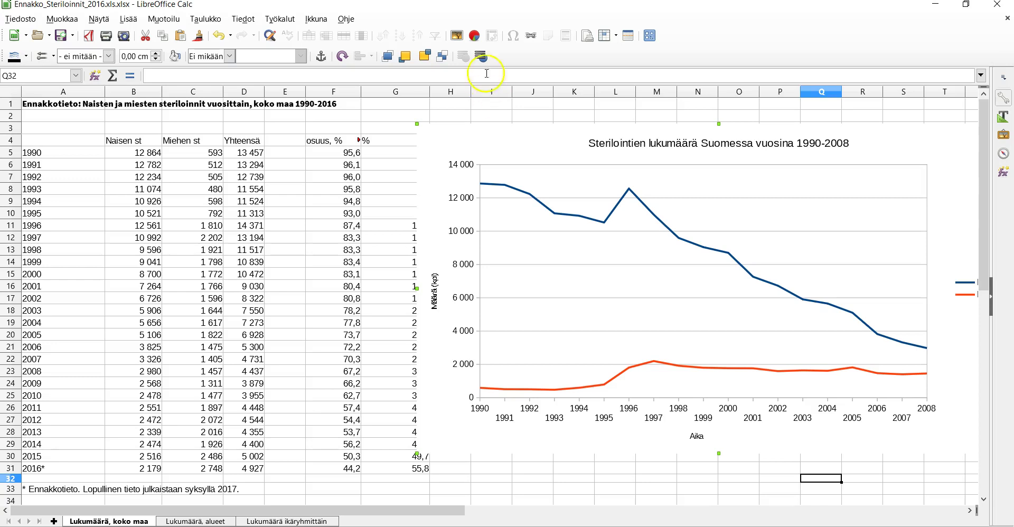
# Try a pie chart (Ympyrä) of women's percentages by age group from A6:A12 and F6:F12 on the Lukumäärä ikäryhmittäin sheet.
pyautogui.click(298, 522)
pyautogui.click(106, 522)
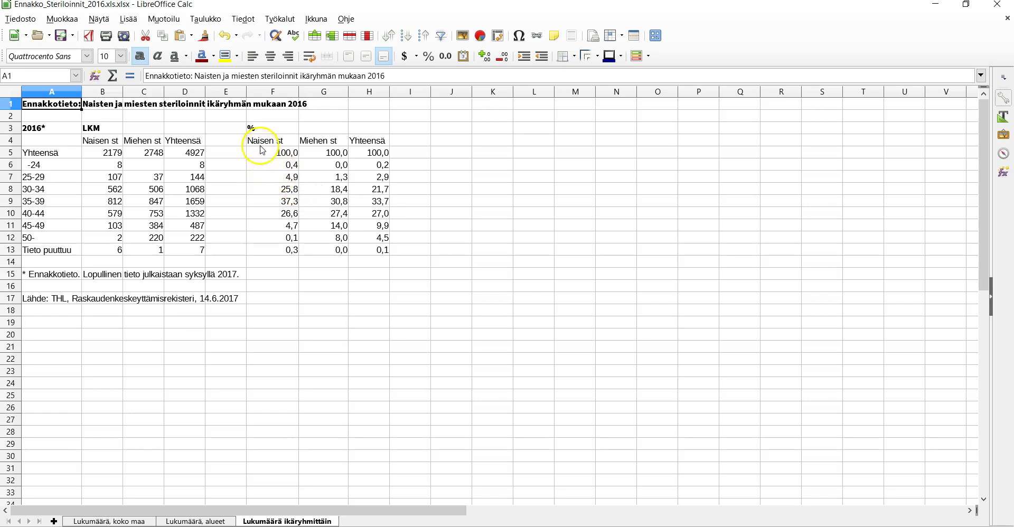
pyautogui.moveTo(267, 153); pyautogui.dragTo(281, 250)
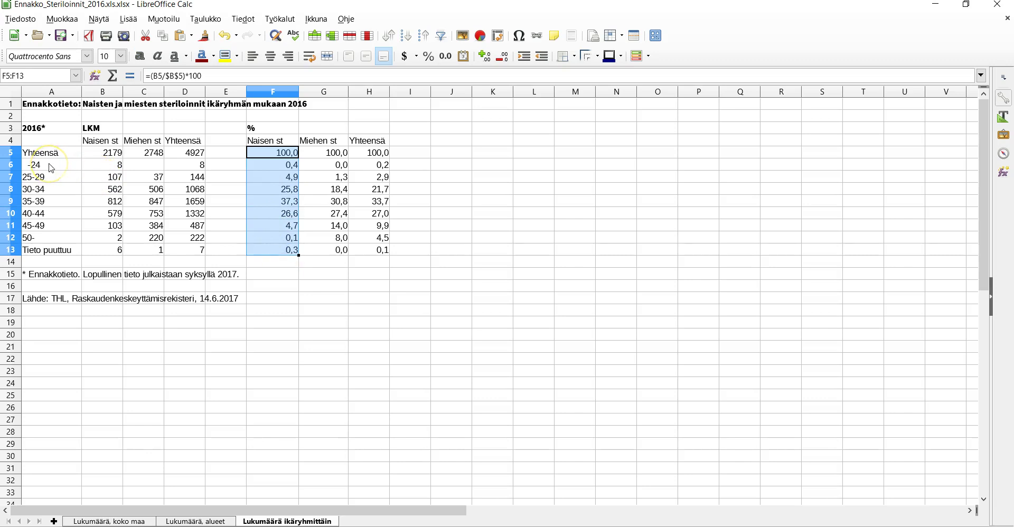
pyautogui.click(264, 165)
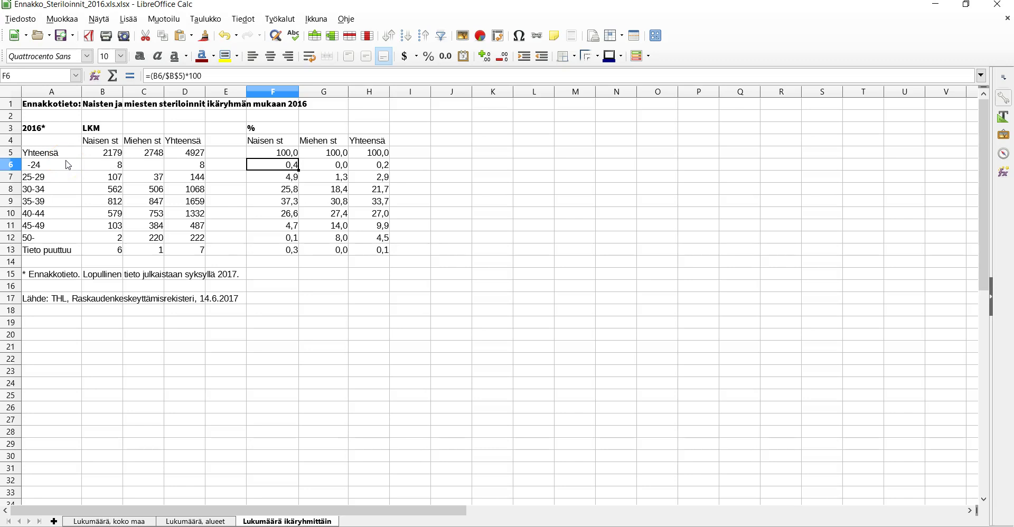
pyautogui.moveTo(69, 166); pyautogui.dragTo(67, 238)
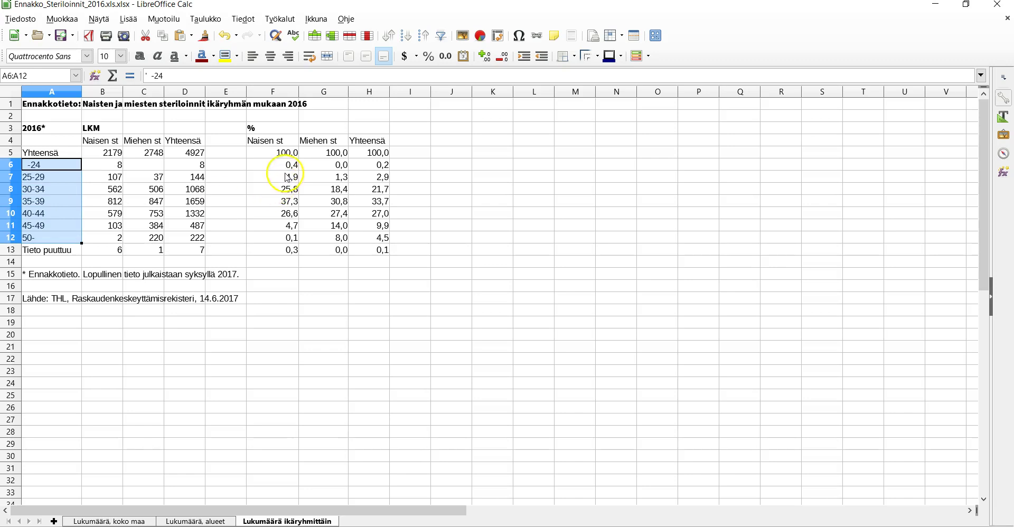
pyautogui.moveTo(280, 166); pyautogui.dragTo(281, 240)
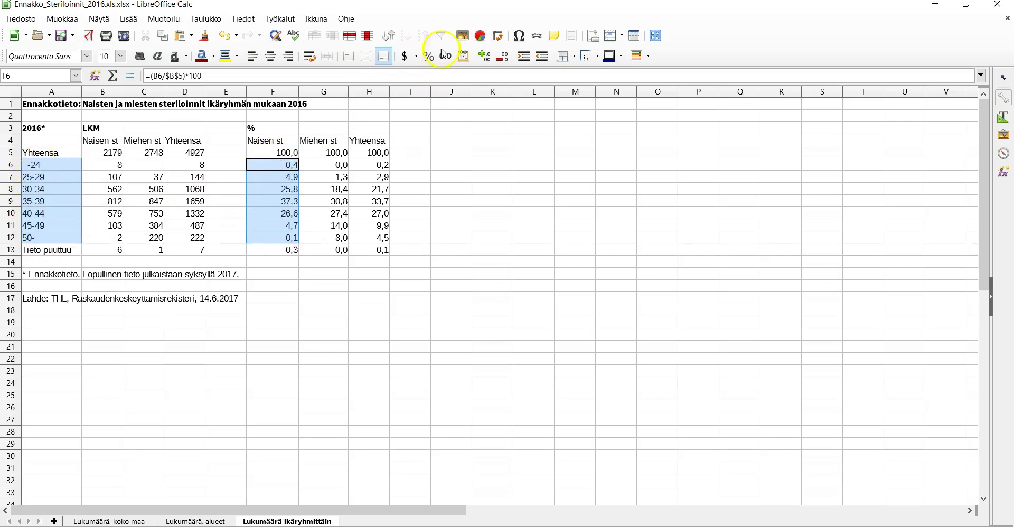
pyautogui.click(480, 35)
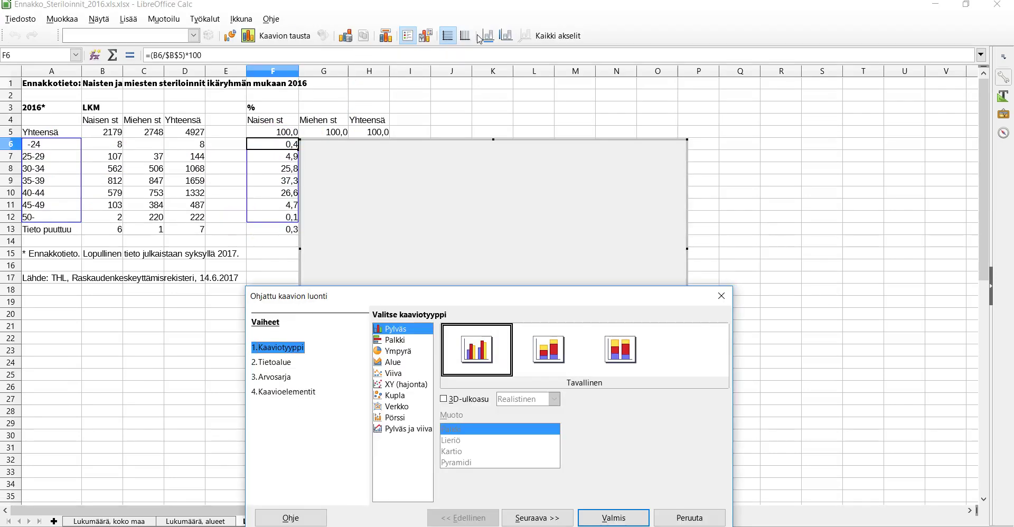
pyautogui.click(399, 351)
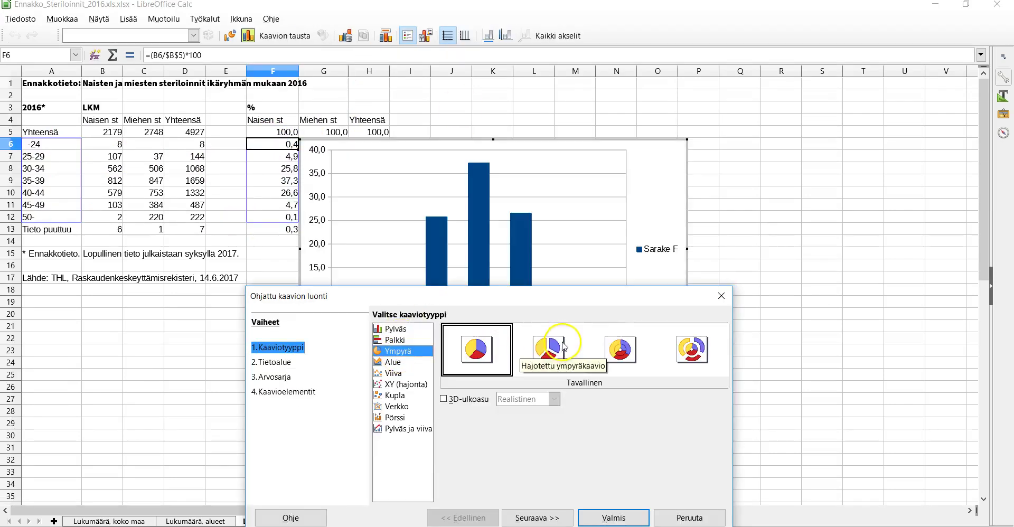
pyautogui.moveTo(558, 300); pyautogui.dragTo(422, 381)
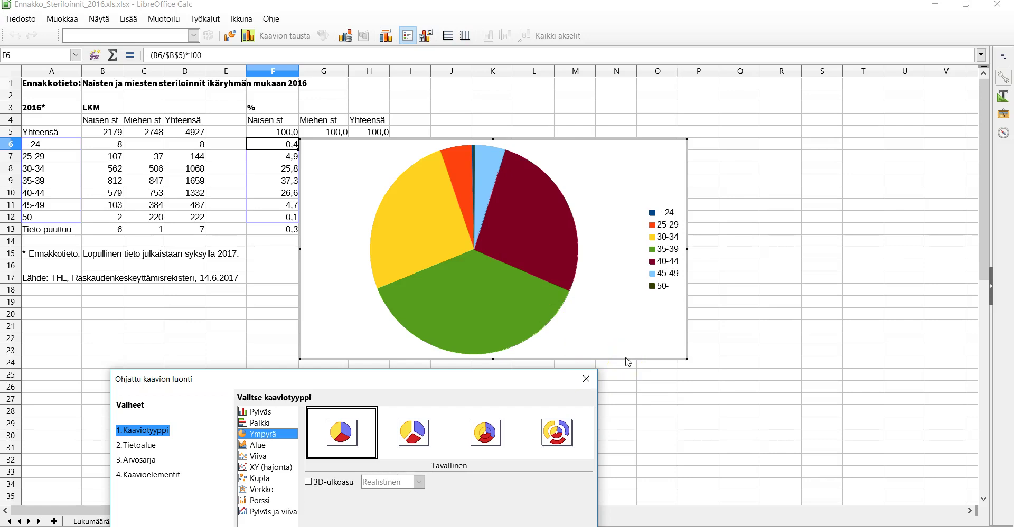
pyautogui.click(586, 379)
pyautogui.click(613, 276)
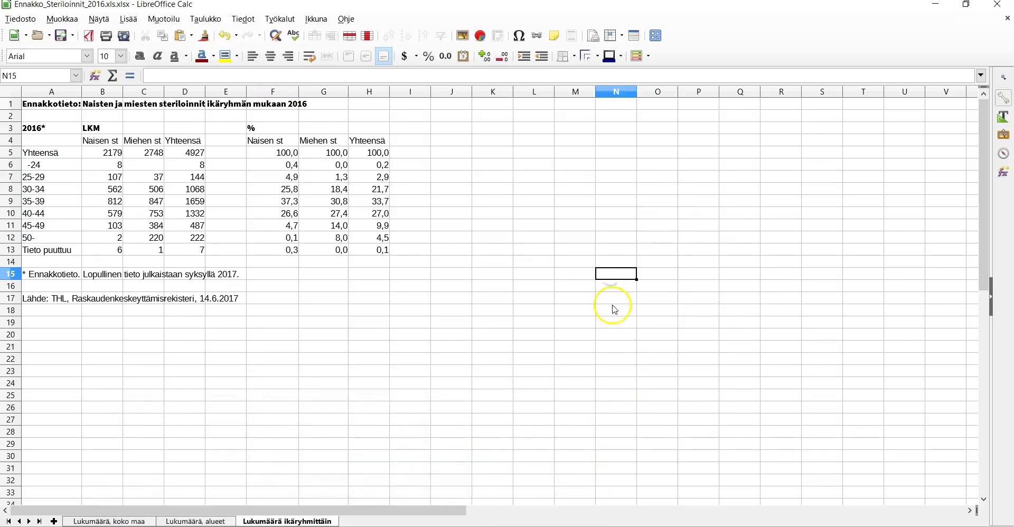
# Add a new sheet and copy the labels in A5:A12 of Lukumäärä ikäryhmittäin into it, starting at cell A4.
pyautogui.click(54, 521)
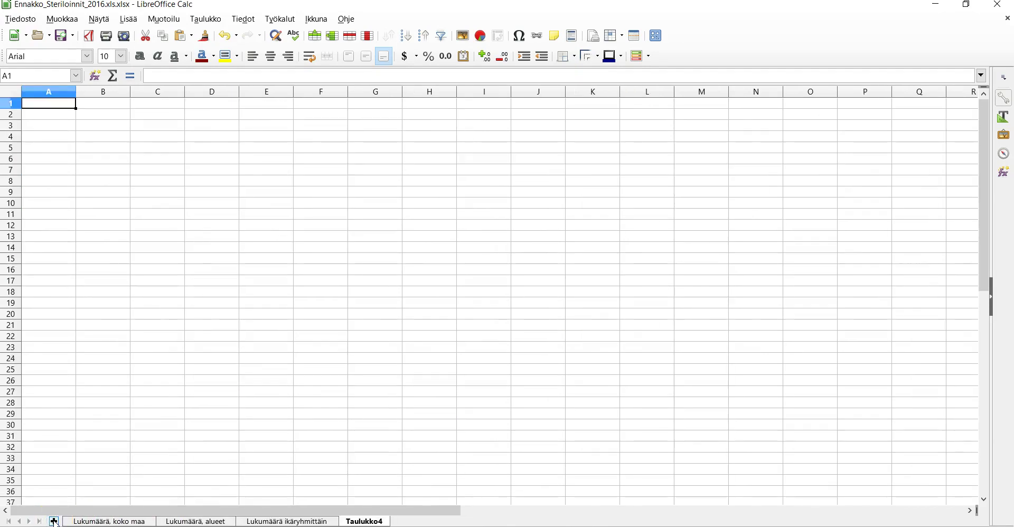
pyautogui.click(122, 523)
pyautogui.click(273, 522)
pyautogui.moveTo(45, 150); pyautogui.dragTo(51, 239)
pyautogui.hotkey('ctrl', 'c')
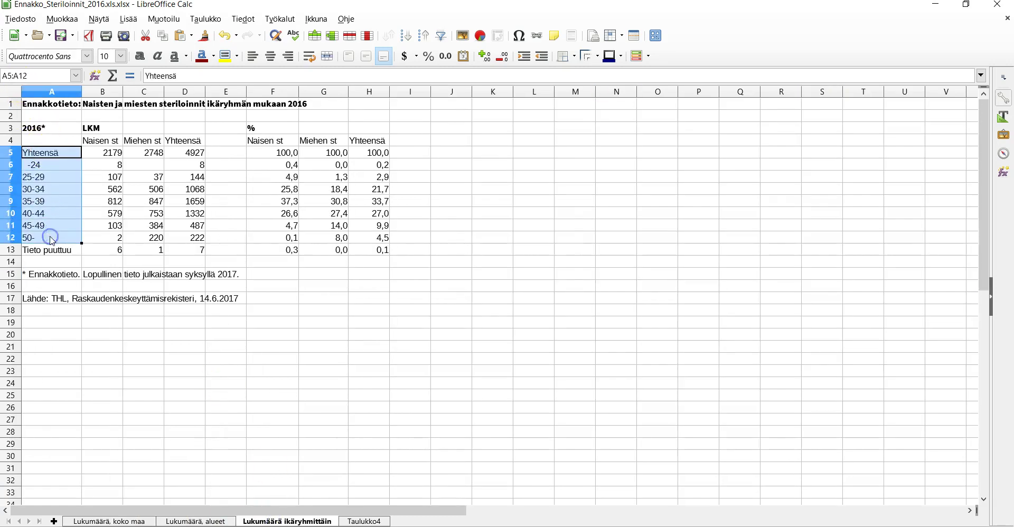
pyautogui.click(360, 522)
pyautogui.click(64, 135)
pyautogui.hotkey('ctrl', 'v')
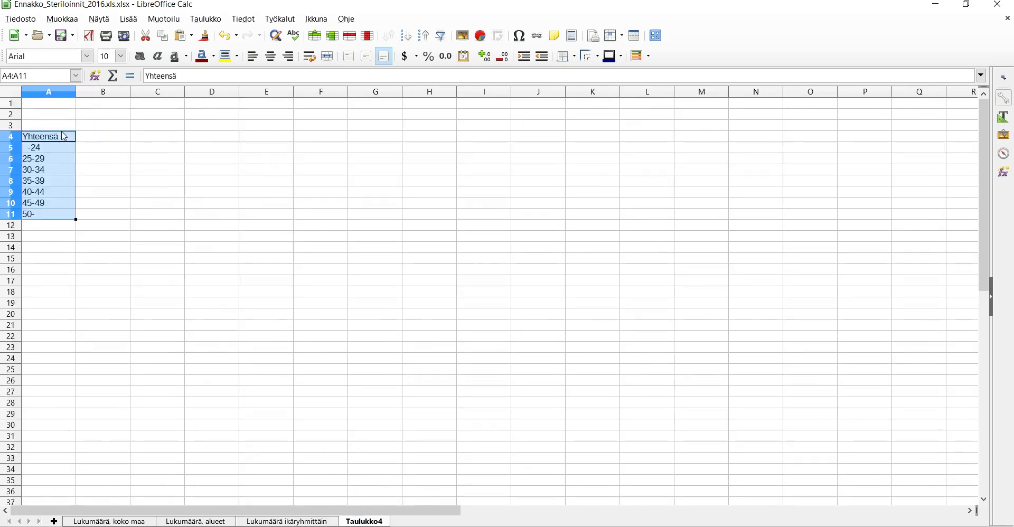
# Copy the Yhteensä percentages in H5:H12 of Lukumäärä ikäryhmittäin and select cell B4 on Taulukko4 as the destination.
pyautogui.click(285, 522)
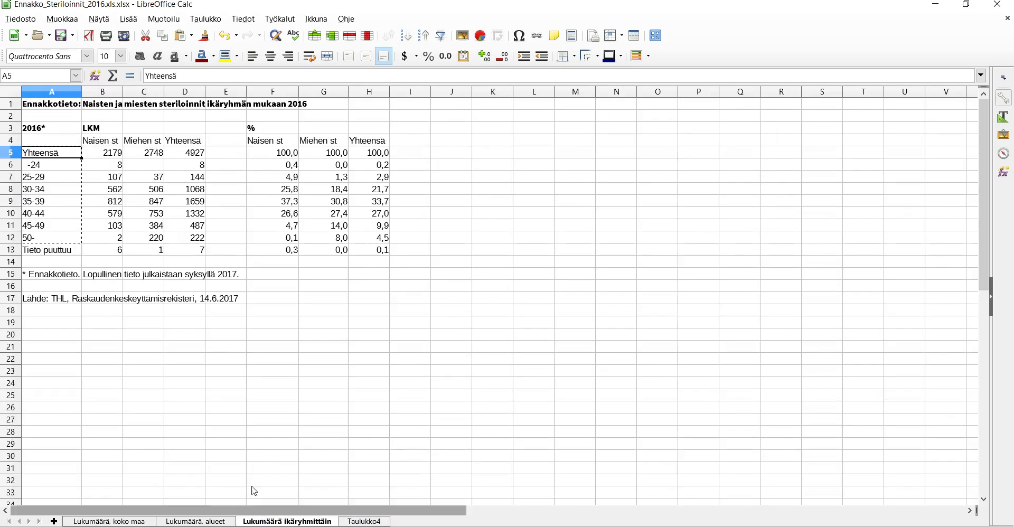
pyautogui.click(371, 157)
pyautogui.moveTo(373, 164); pyautogui.dragTo(376, 241)
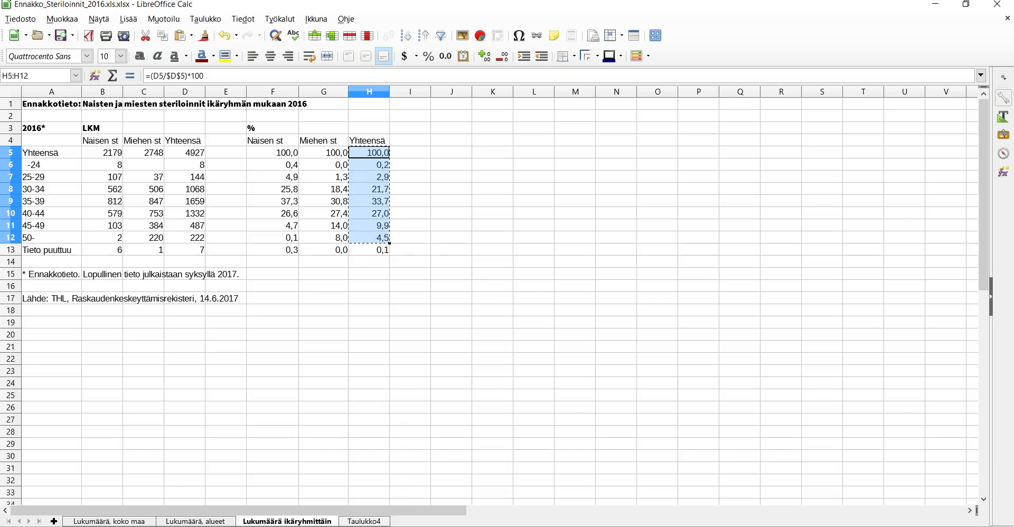
pyautogui.click(365, 522)
pyautogui.click(86, 140)
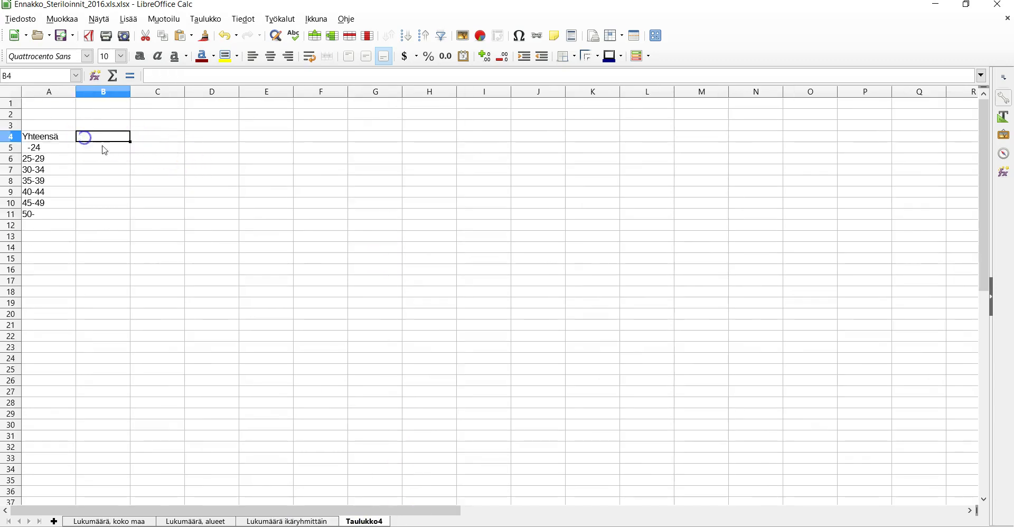
# Paste the copied percentages into B4:B11, undo that ordinary paste, and paste them again as numbers only.
pyautogui.hotkey('ctrl', 'v')
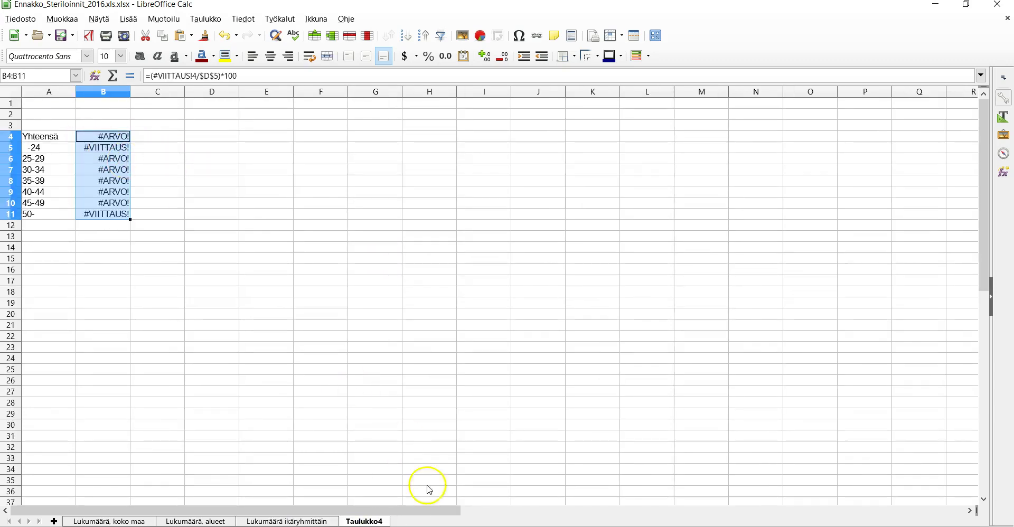
pyautogui.click(226, 36)
pyautogui.rightClick(105, 140)
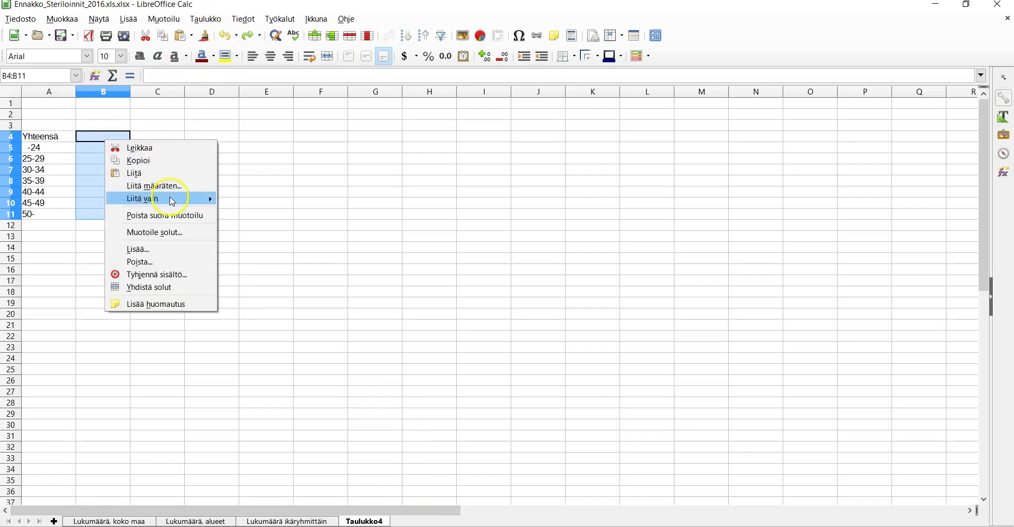
pyautogui.moveTo(170, 199)
pyautogui.click(245, 213)
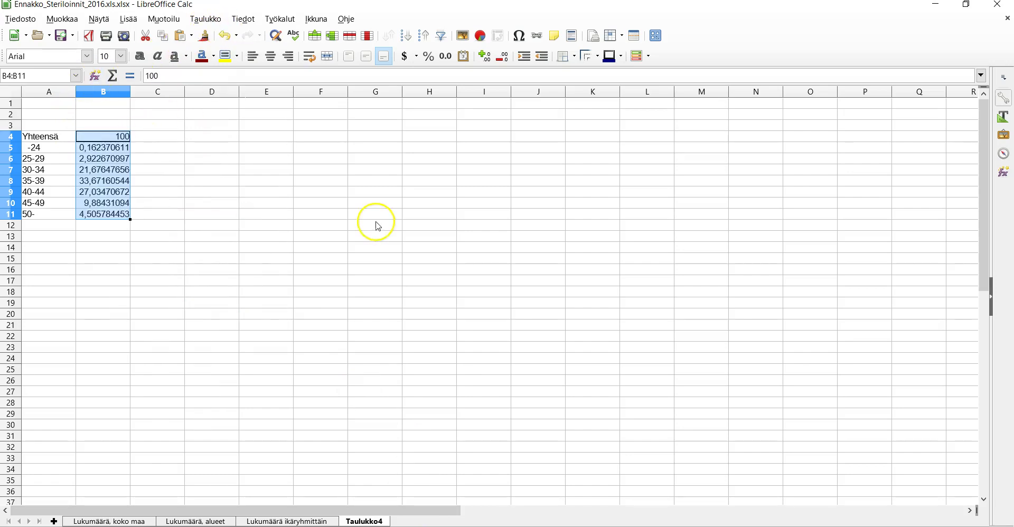
# Examine the formula behind the Yhteensä percentage in cell H6 on the Lukumäärä ikäryhmittäin sheet.
pyautogui.click(328, 422)
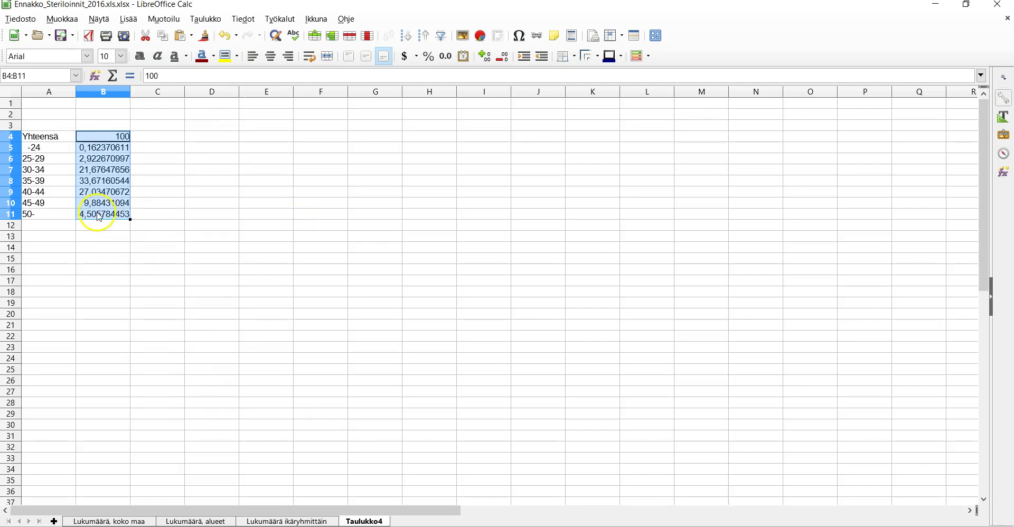
pyautogui.click(263, 522)
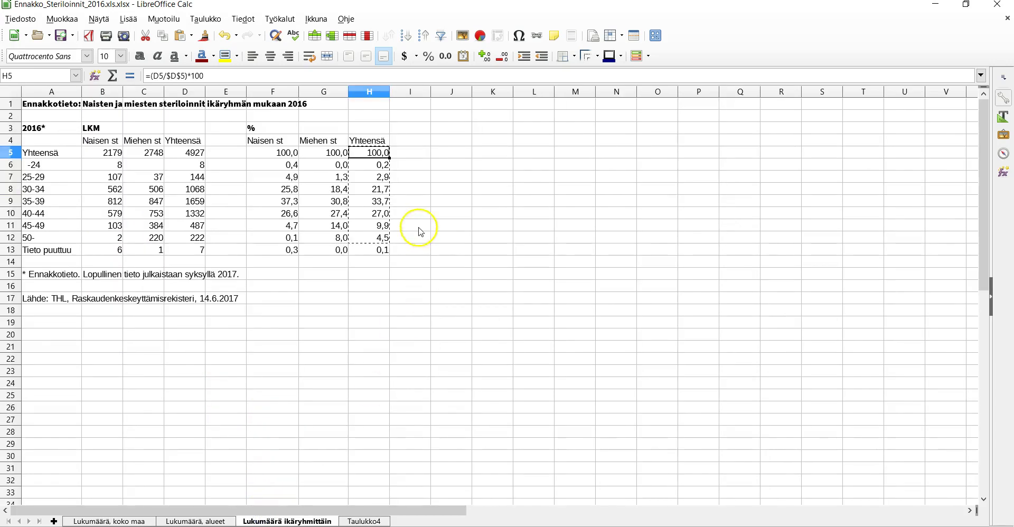
pyautogui.click(371, 167)
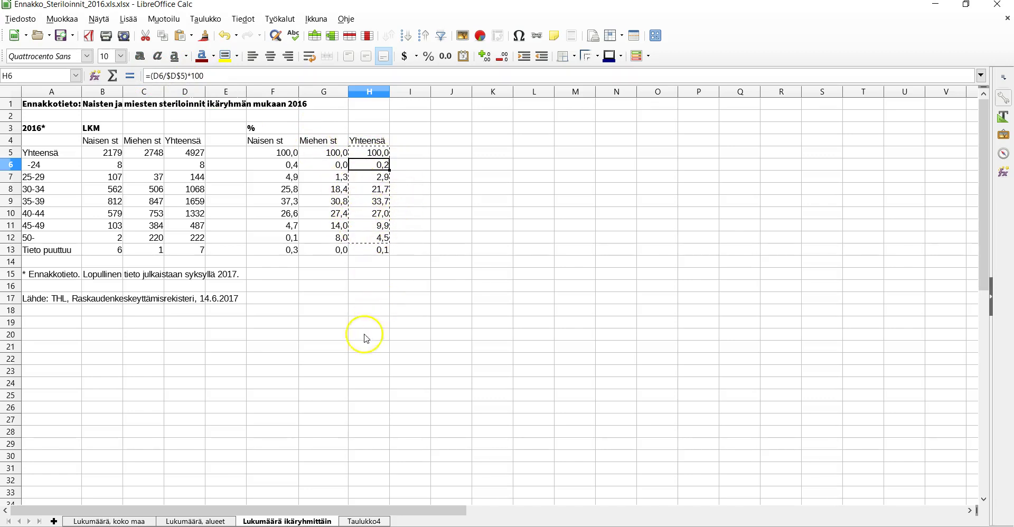
# Return to Taulukko4 and review the paste-only options for cell B4 without pasting anything.
pyautogui.click(370, 521)
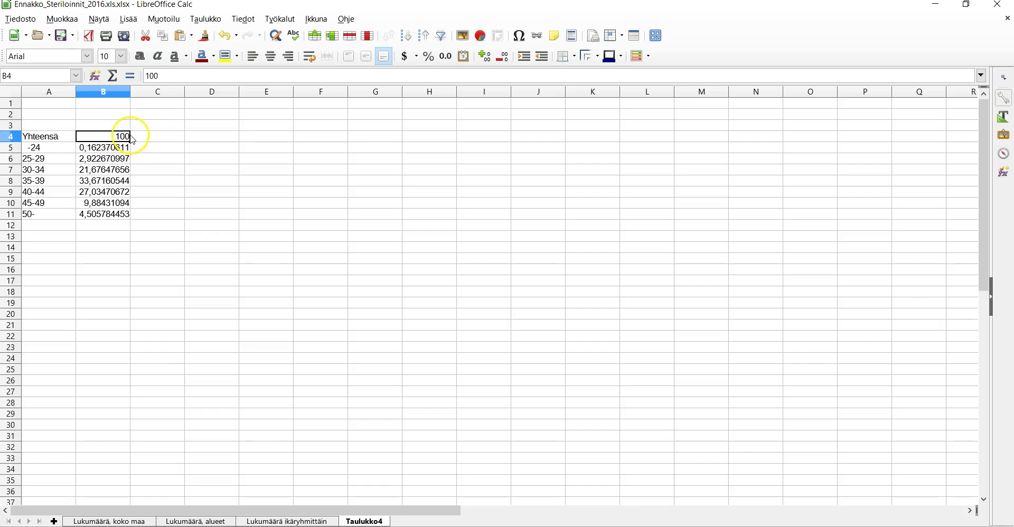
pyautogui.rightClick(109, 135)
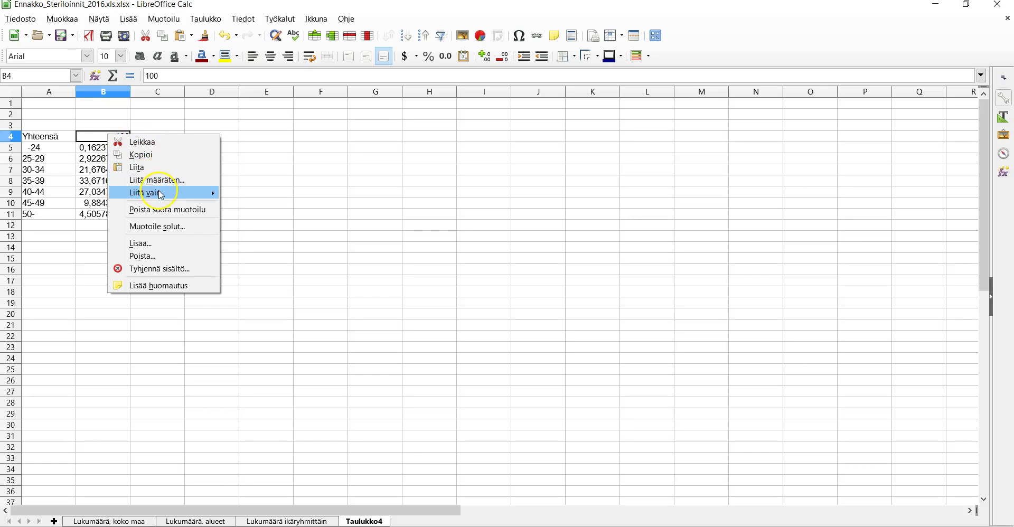
pyautogui.moveTo(161, 195)
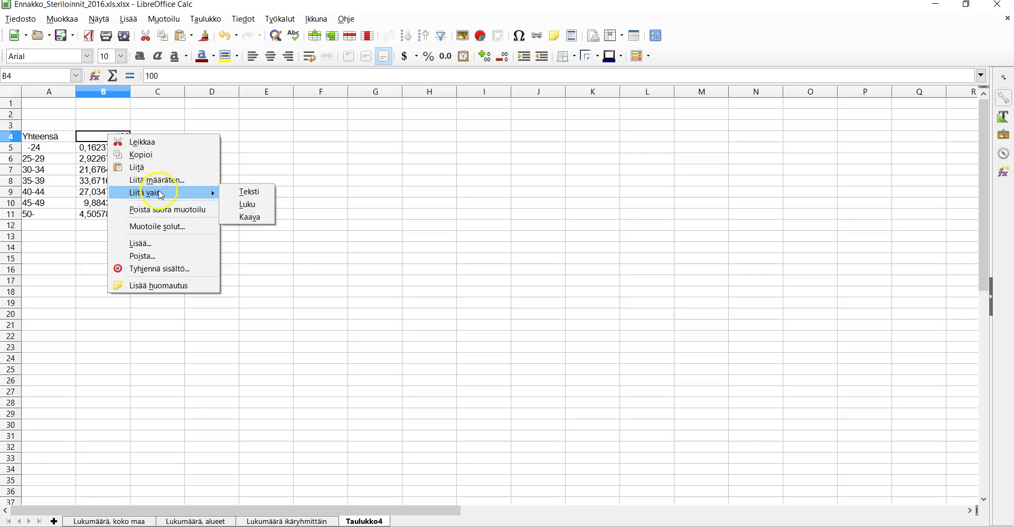
pyautogui.click(252, 204)
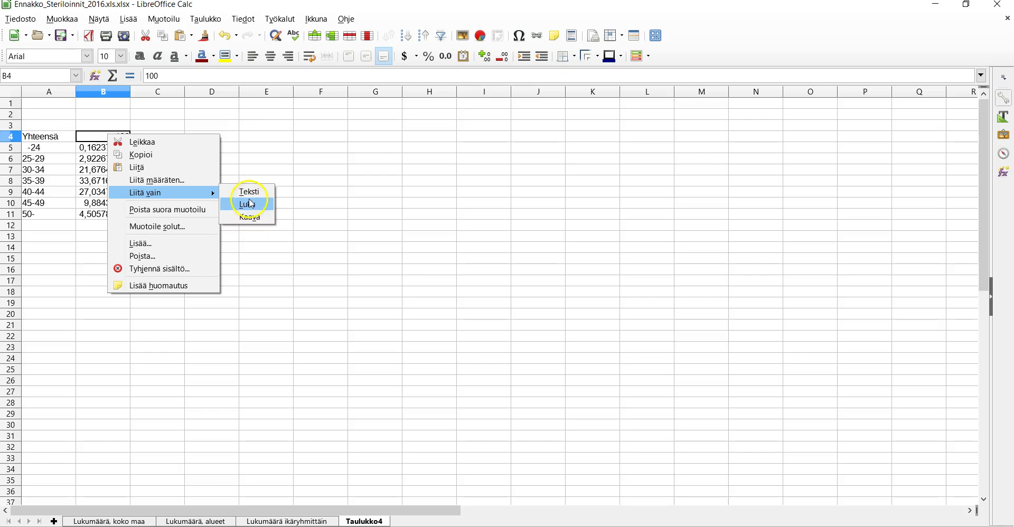
pyautogui.click(256, 175)
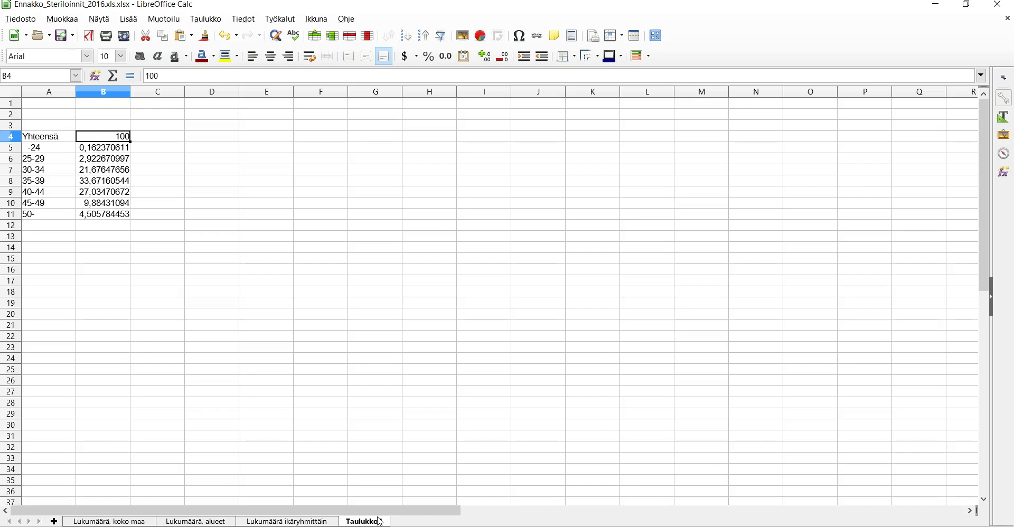
pyautogui.click(222, 227)
pyautogui.moveTo(39, 137); pyautogui.dragTo(108, 260)
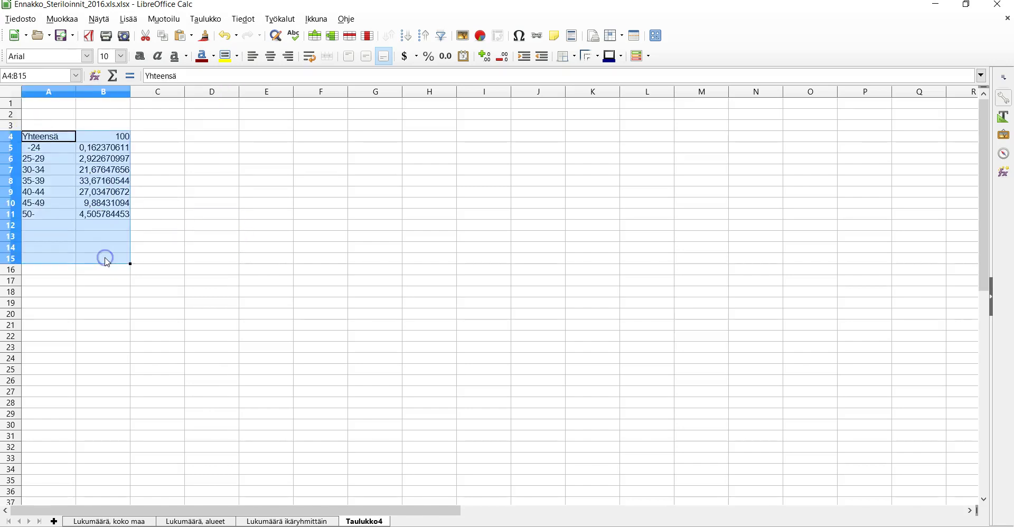
pyautogui.click(215, 226)
pyautogui.moveTo(43, 136); pyautogui.dragTo(110, 216)
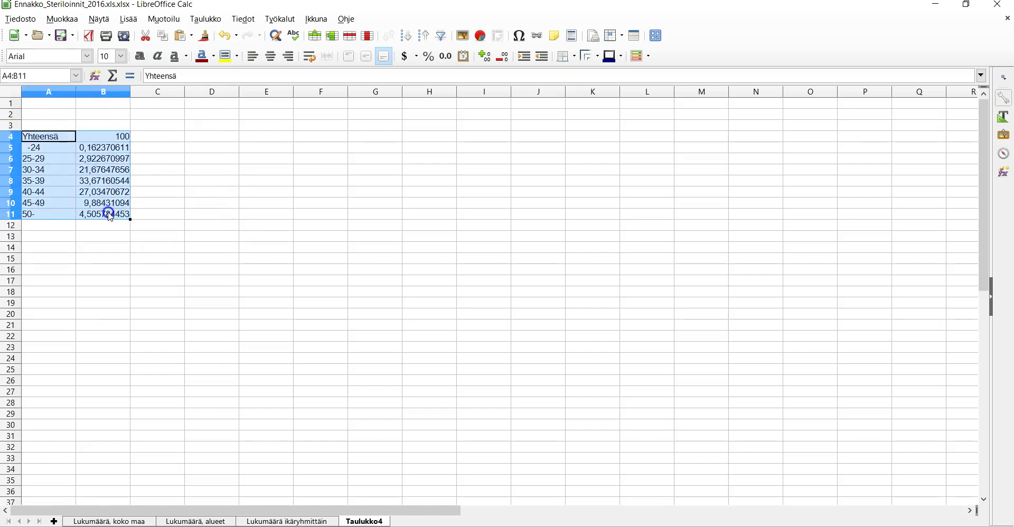
pyautogui.click(468, 39)
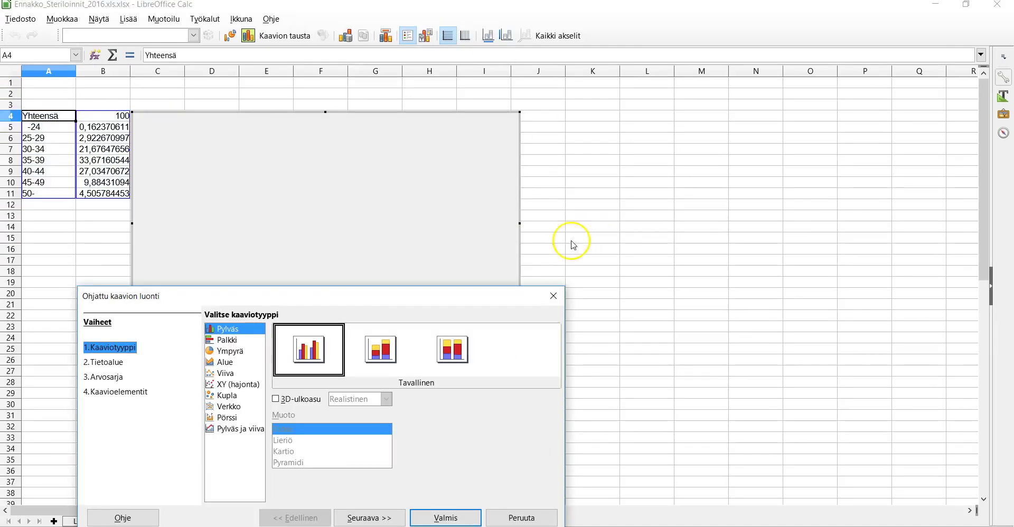
pyautogui.click(553, 295)
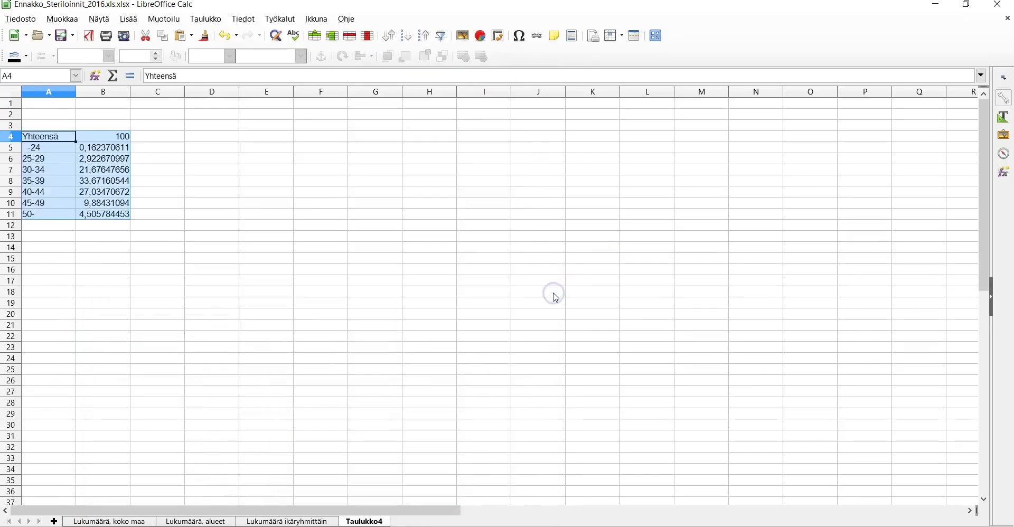
pyautogui.click(158, 247)
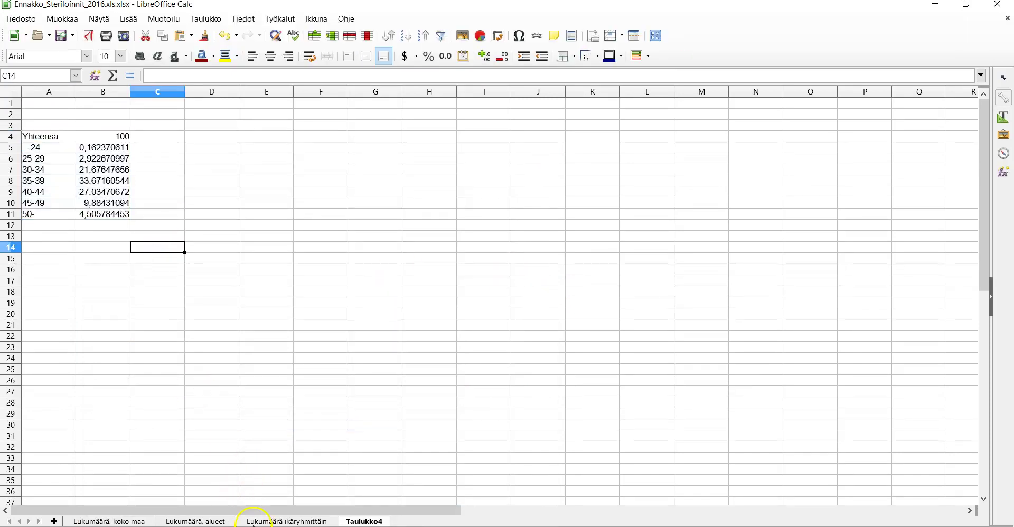
# Move the 1990-2008 line chart on the Lukumäärä, koko maa sheet slightly down and left so its upper-left corner sits around cell G5.
pyautogui.click(255, 523)
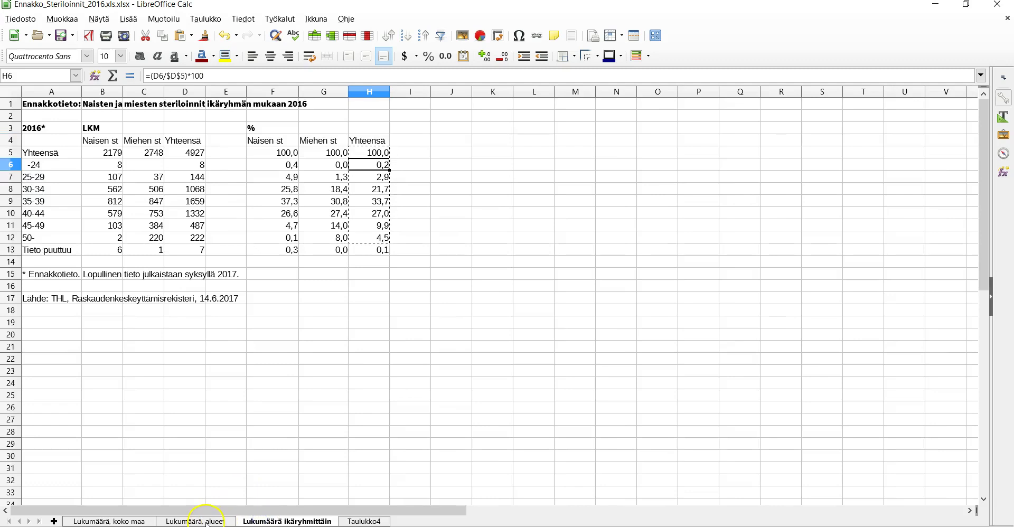
pyautogui.click(207, 521)
pyautogui.click(112, 522)
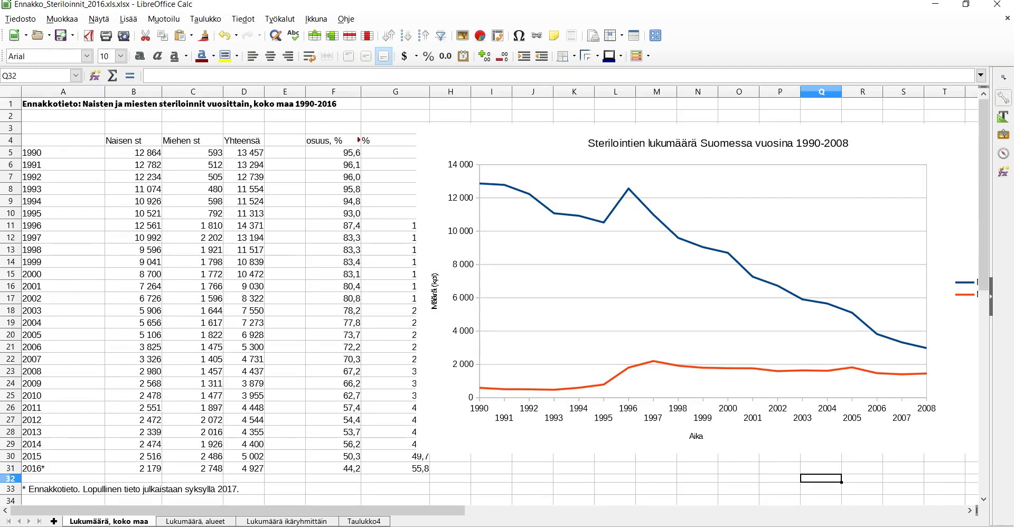
pyautogui.moveTo(449, 146); pyautogui.dragTo(433, 171)
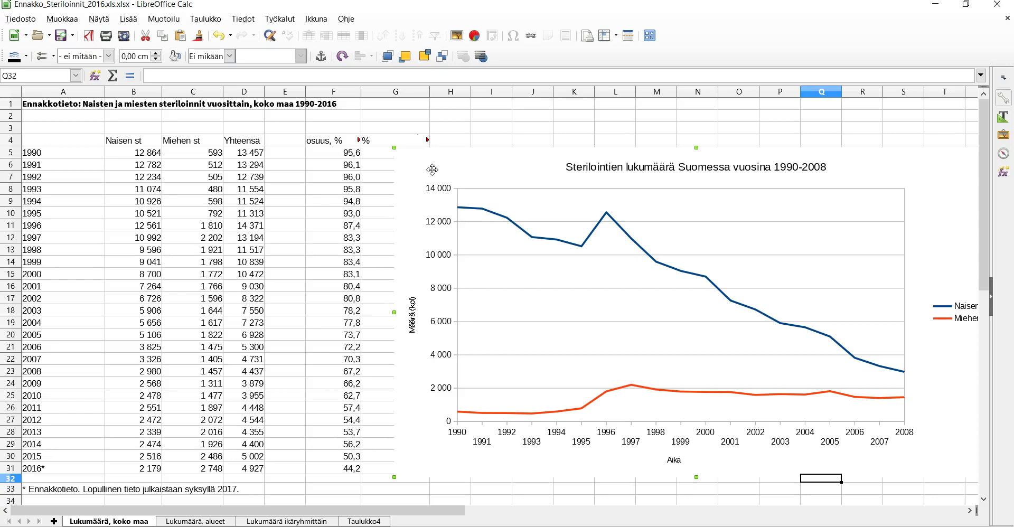
pyautogui.click(417, 157)
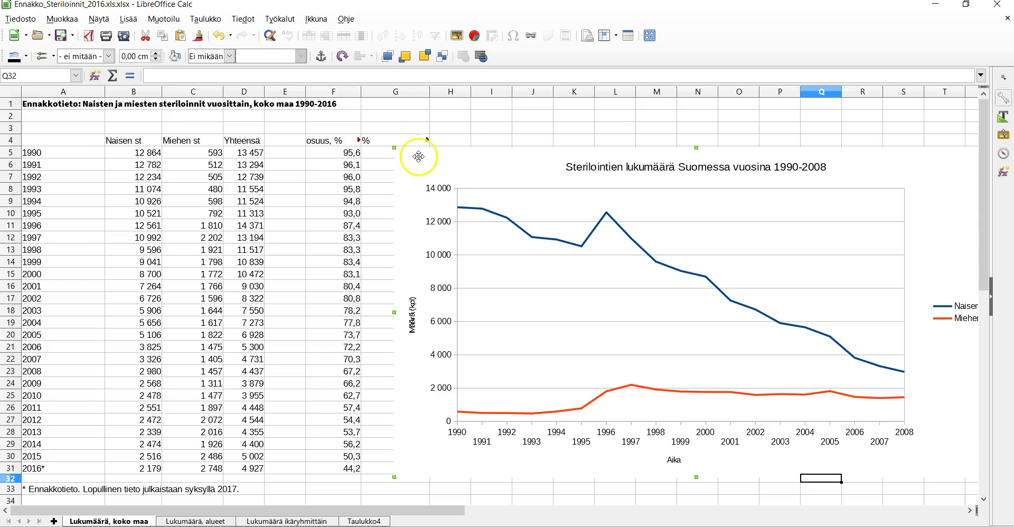